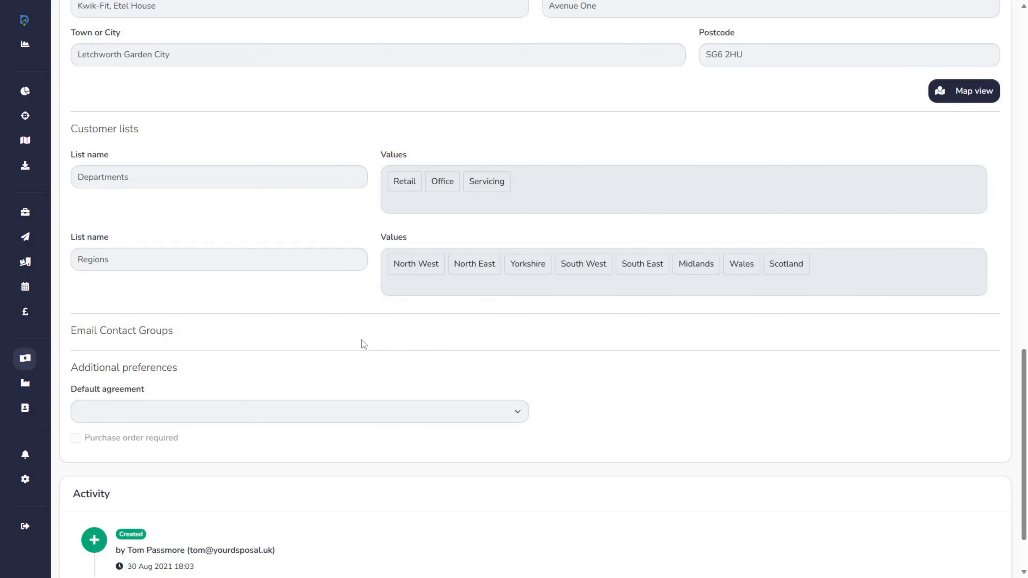
Open the Speedy Fix (GB) customer for editing and add a new customer list named Location
scroll(547, 377, up, 15)
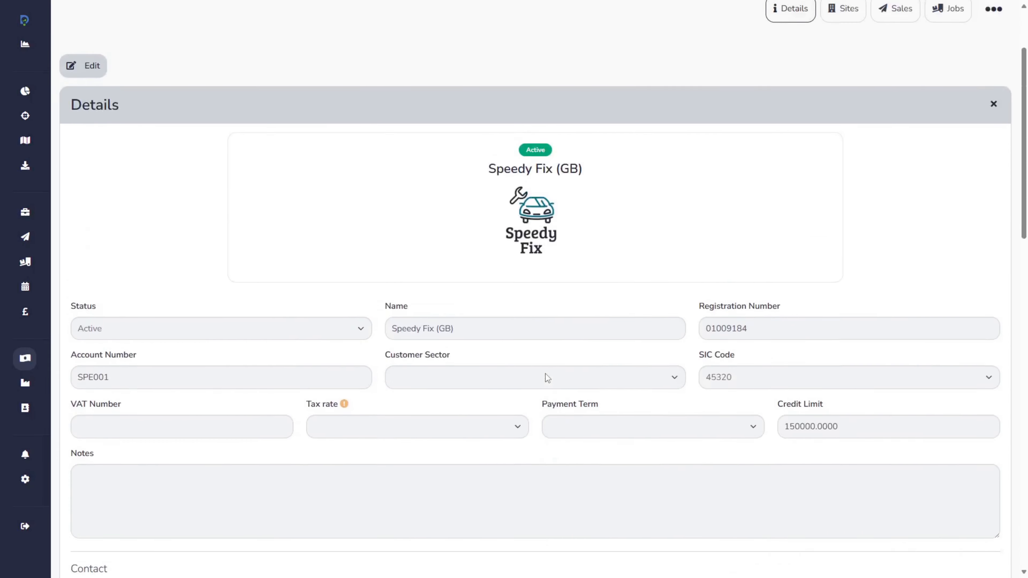
scroll(548, 377, up, 2)
click(97, 119)
scroll(693, 305, down, 20)
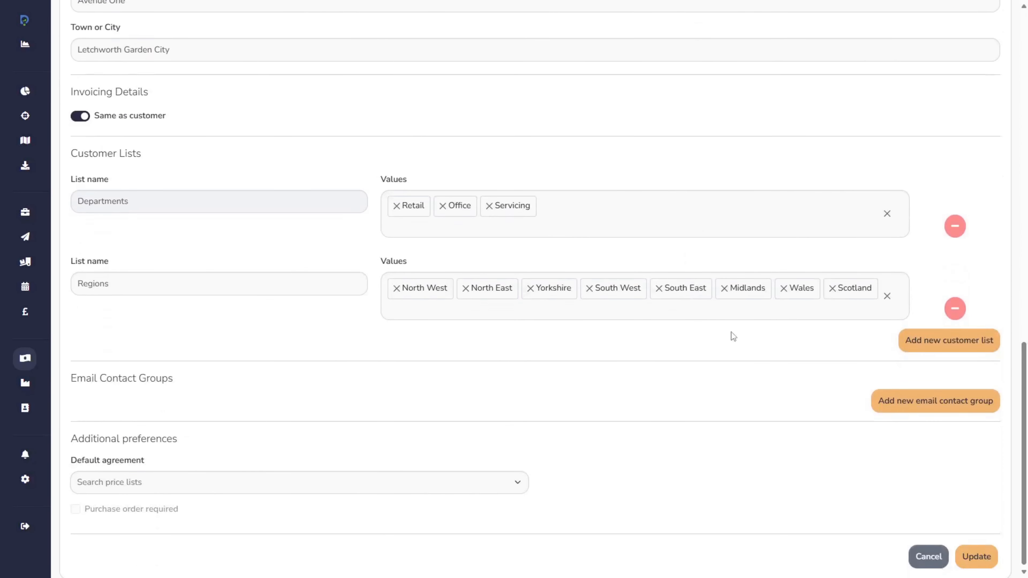
click(948, 341)
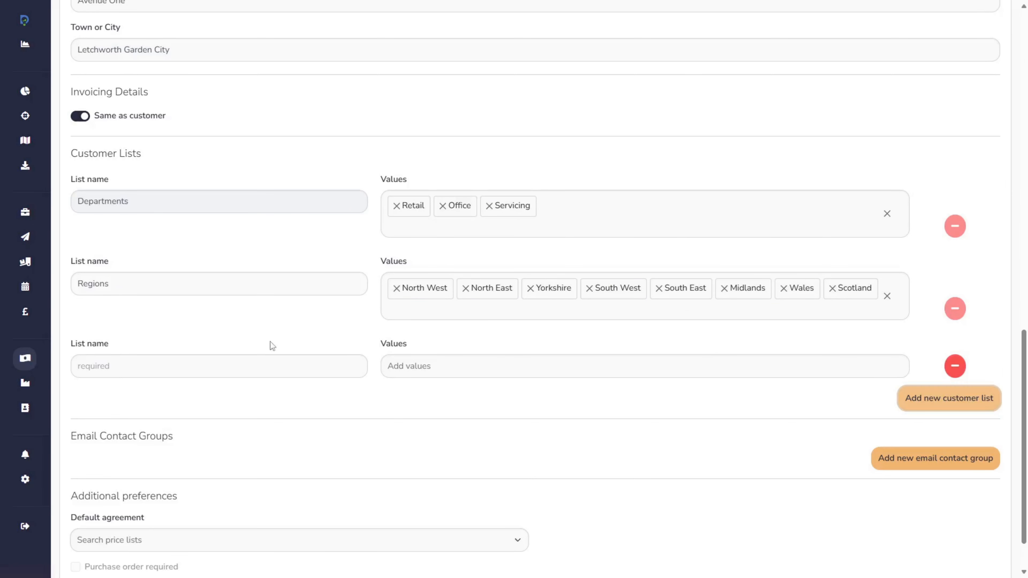
click(199, 365)
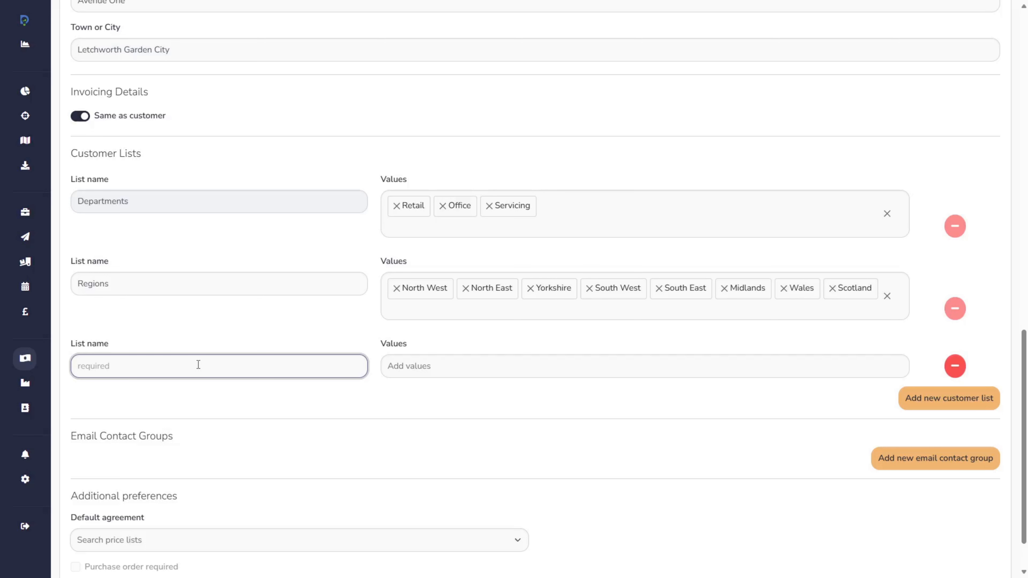
text(Location)
key(Tab)
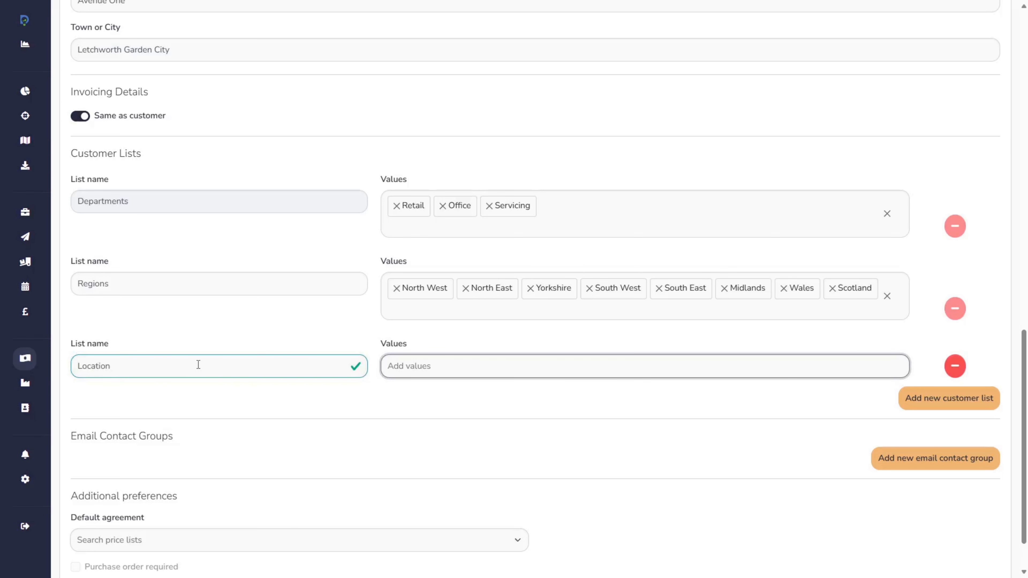
Add the values Seaside, Urban and Rural to the new customer list and rename the list Locations
text(Seaside)
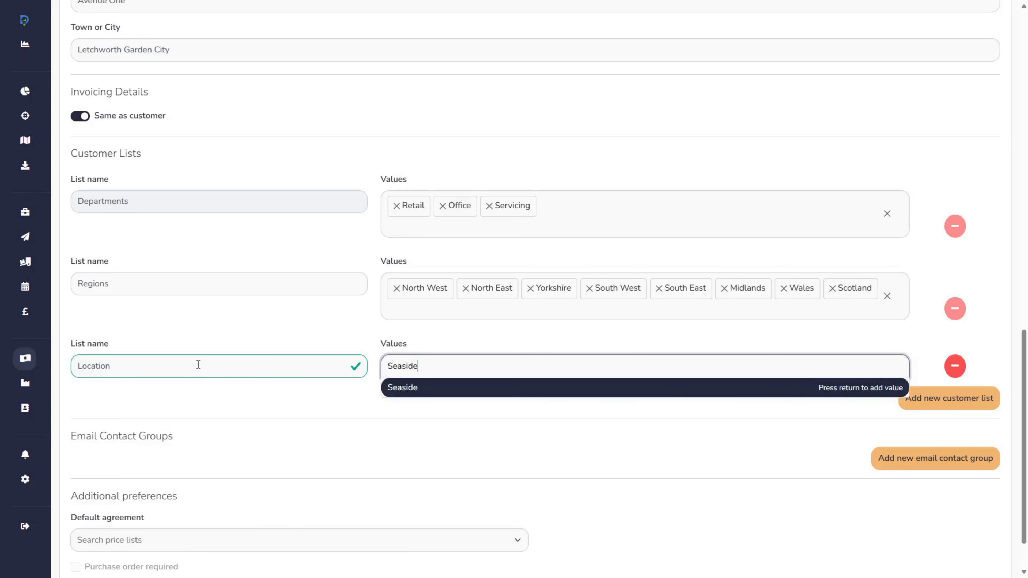
key(Return)
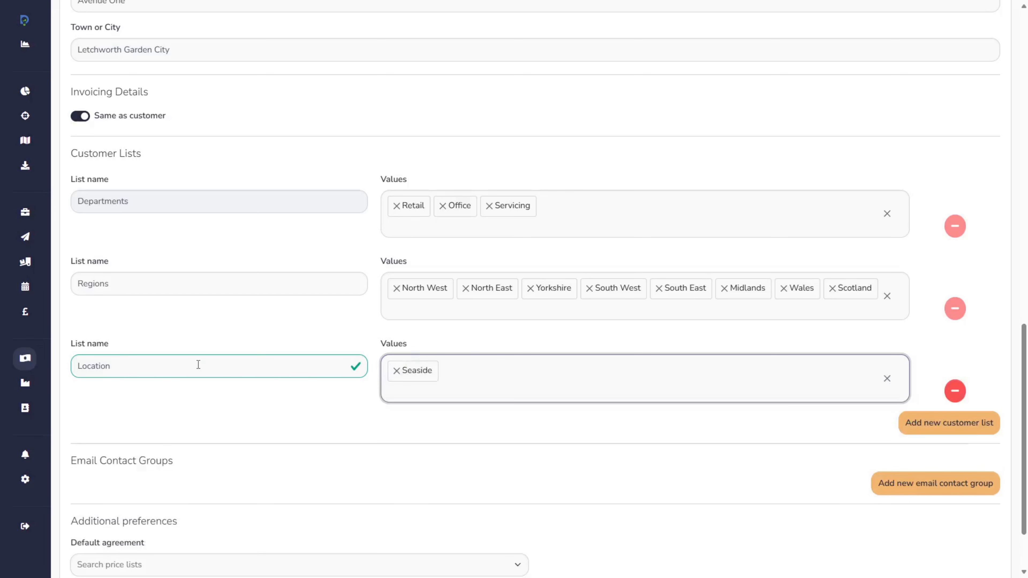
text(Urban)
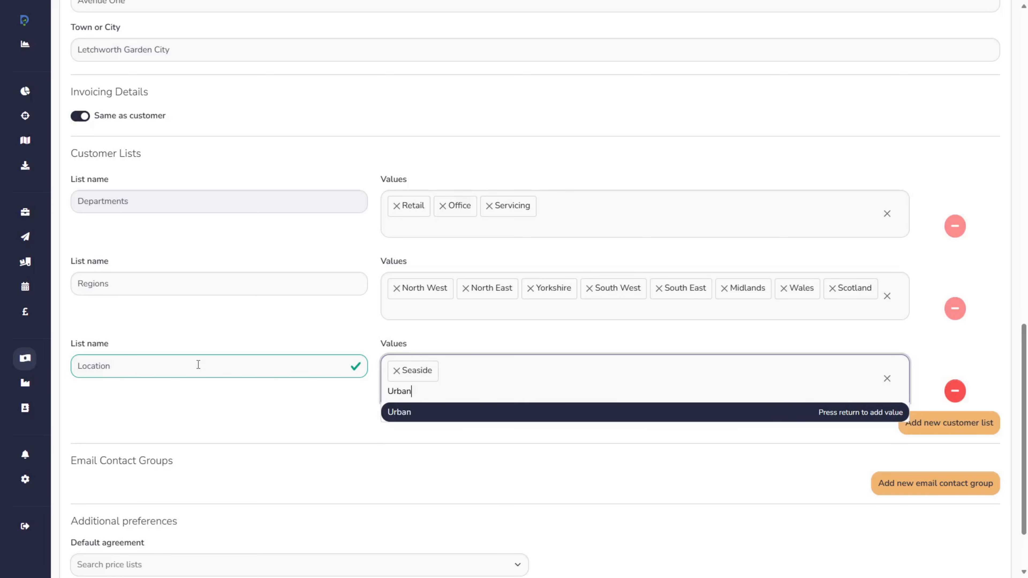
key(Return)
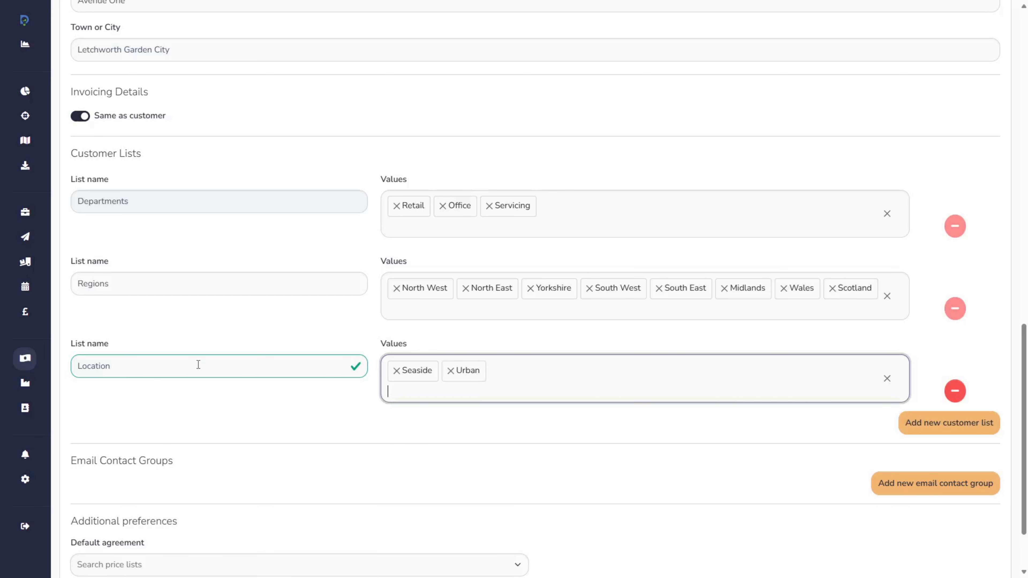
text(Rural)
key(Return)
click(198, 367)
text(s)
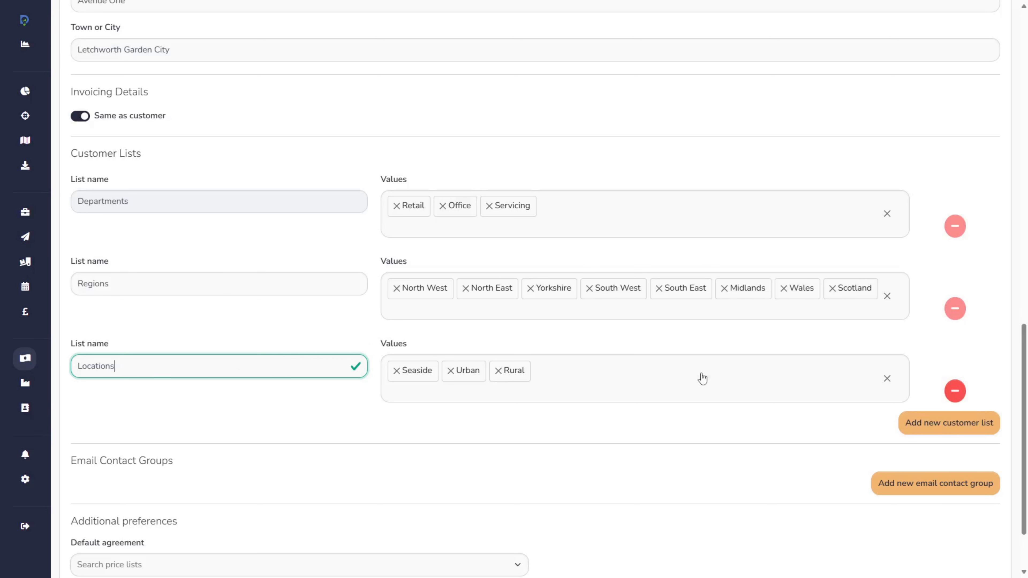
Remove Scotland from the Regions list values and add it back
click(832, 289)
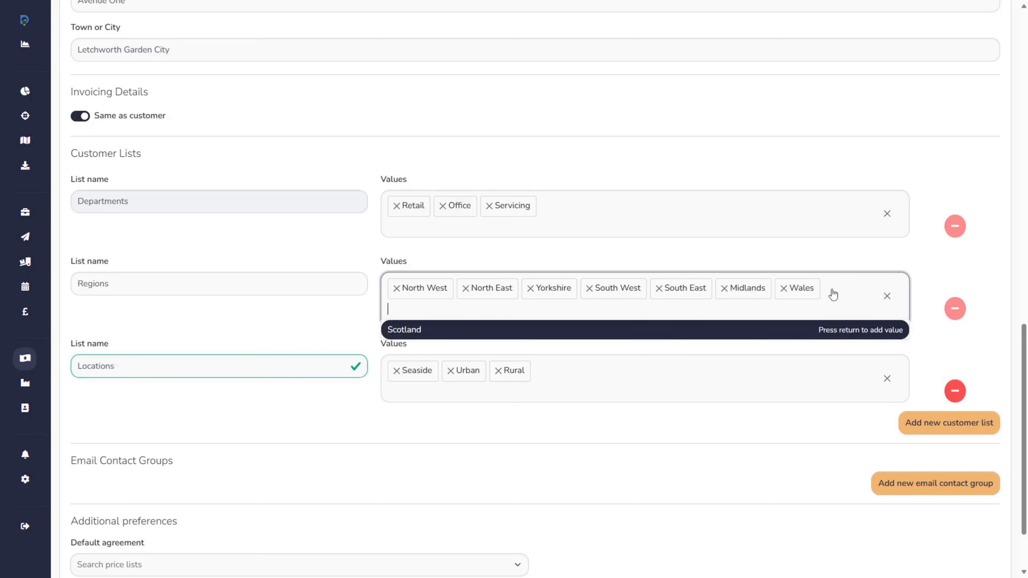
click(864, 331)
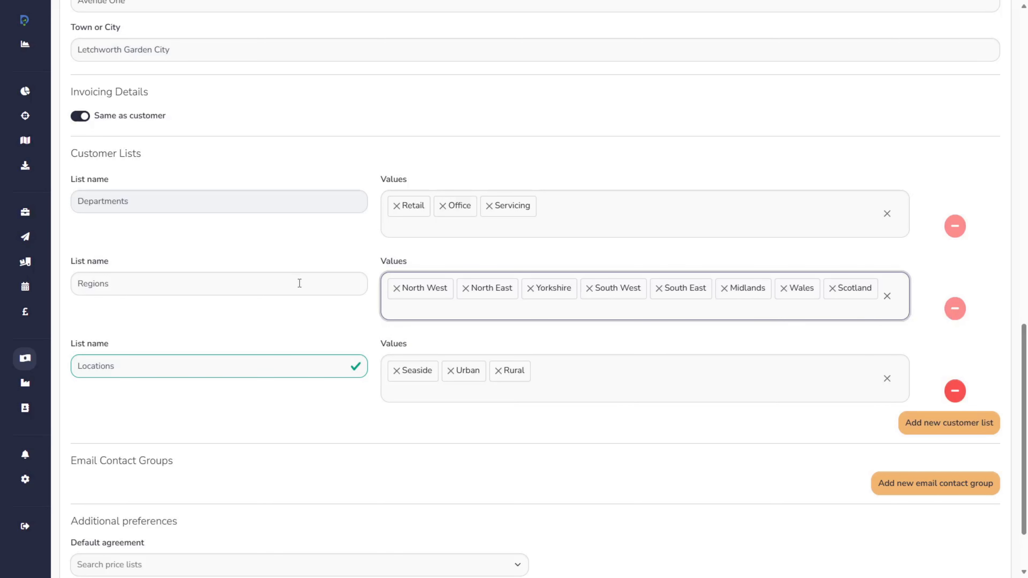
click(290, 287)
click(293, 332)
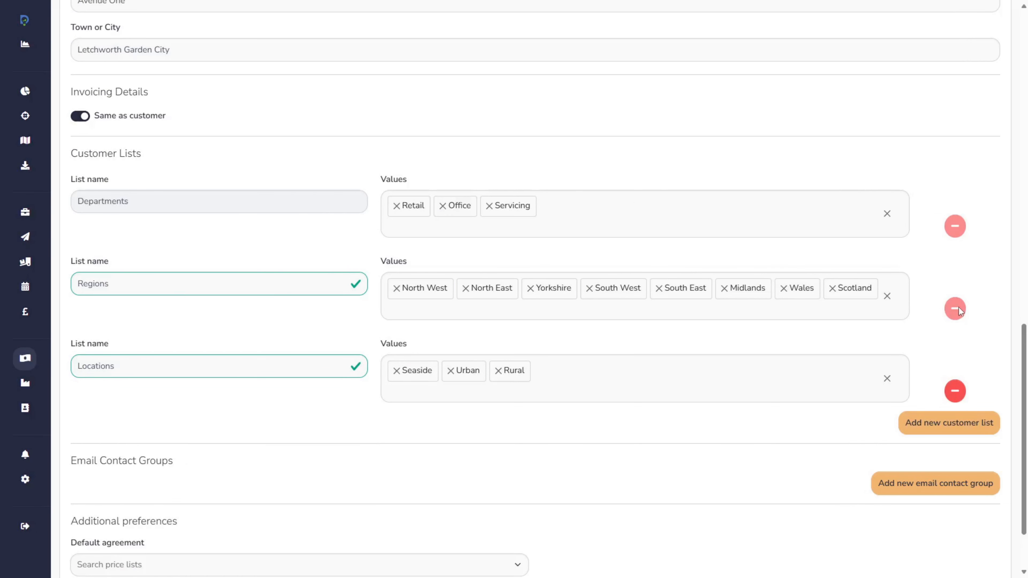
Delete the Locations customer list and cancel editing the customer
click(956, 391)
click(502, 207)
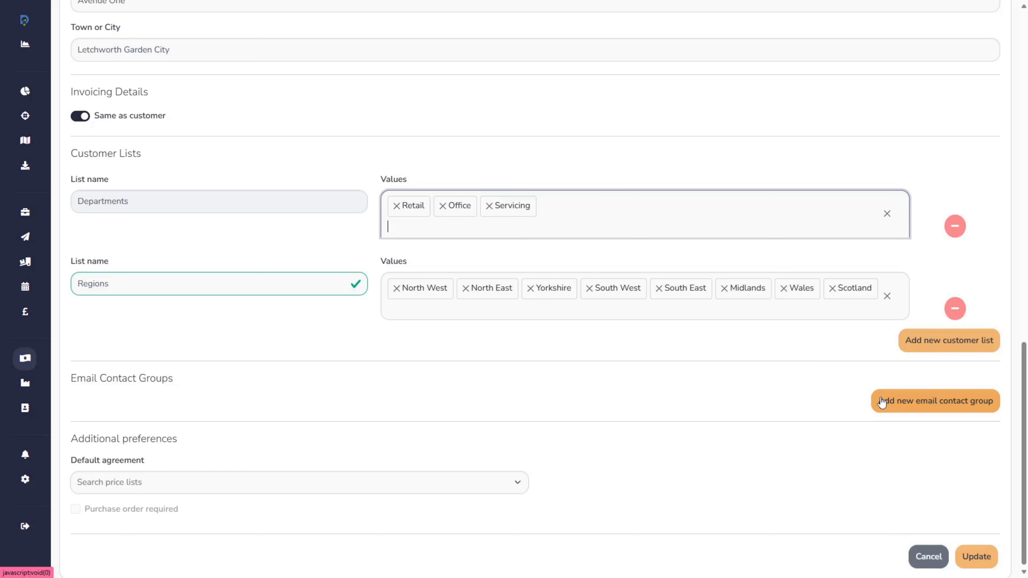
click(930, 556)
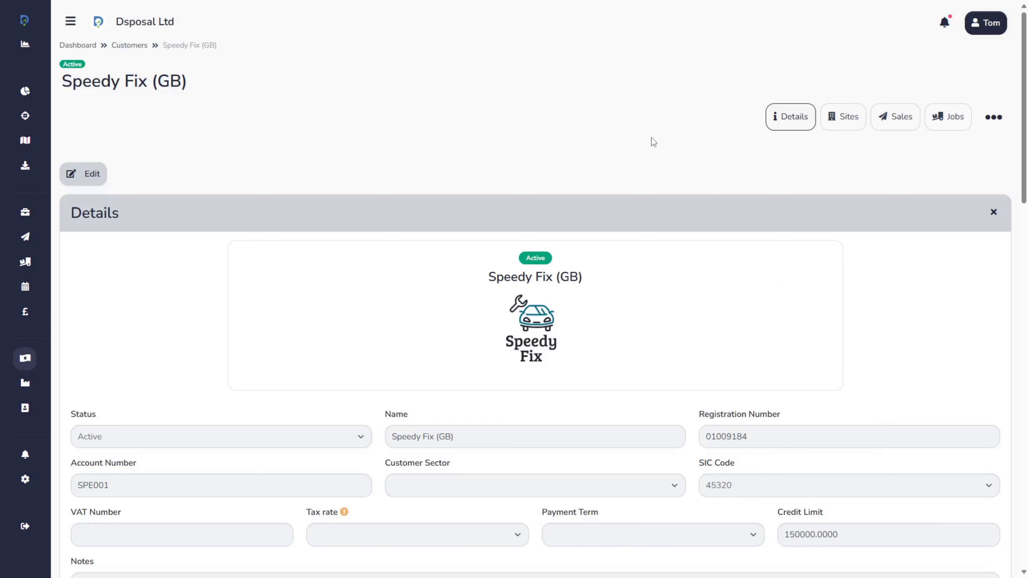
Switch to the contact linked to Speedy Fix - Preston - North Road and review its linked customer and customer list values
key(ctrl+Tab)
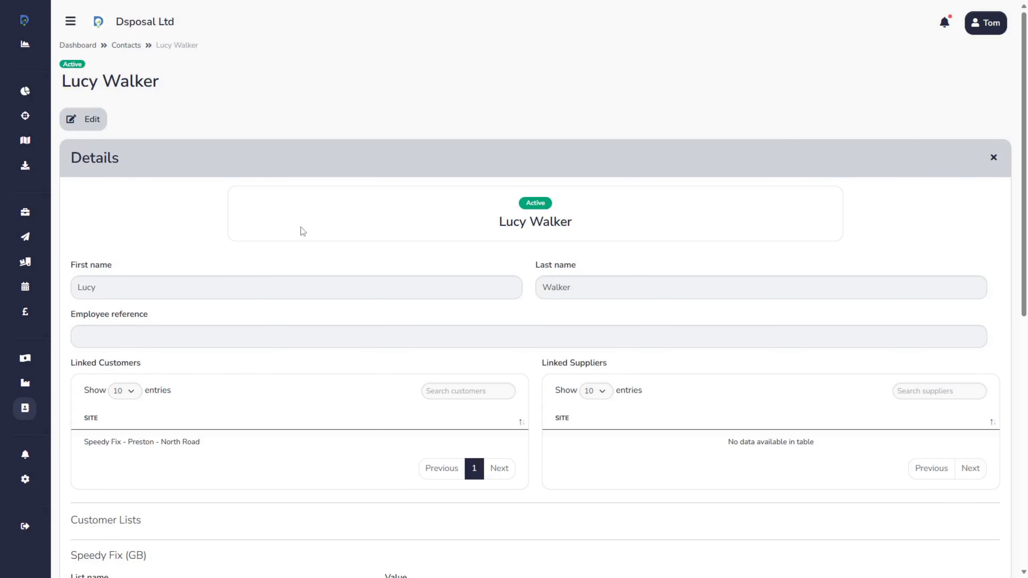
drag(84, 445, 147, 446)
click(256, 463)
scroll(522, 352, down, 6)
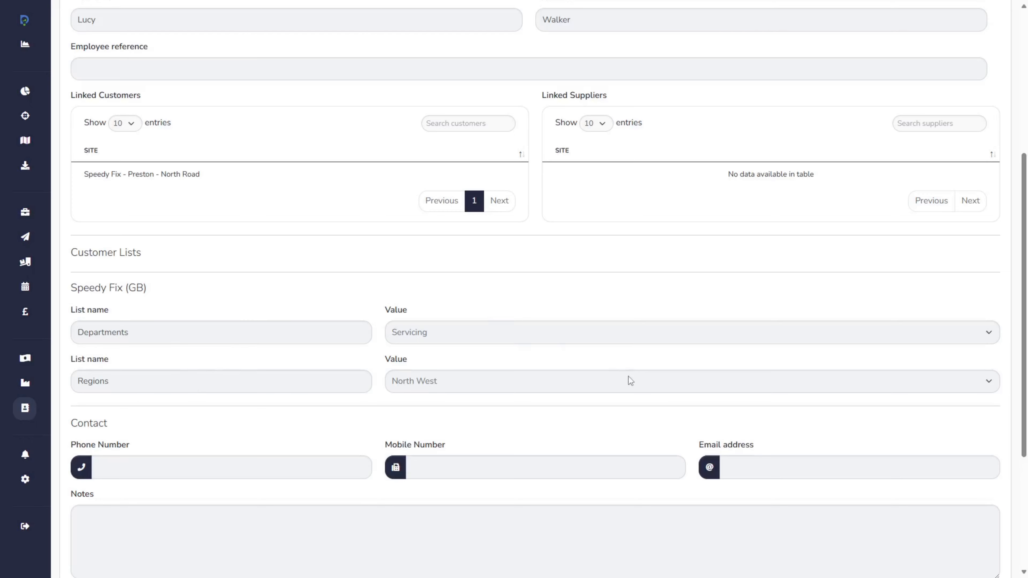
Browse the Departments and Regions value options in the contact's edit form and save the contact
scroll(628, 376, up, 6)
click(103, 121)
scroll(541, 272, down, 4)
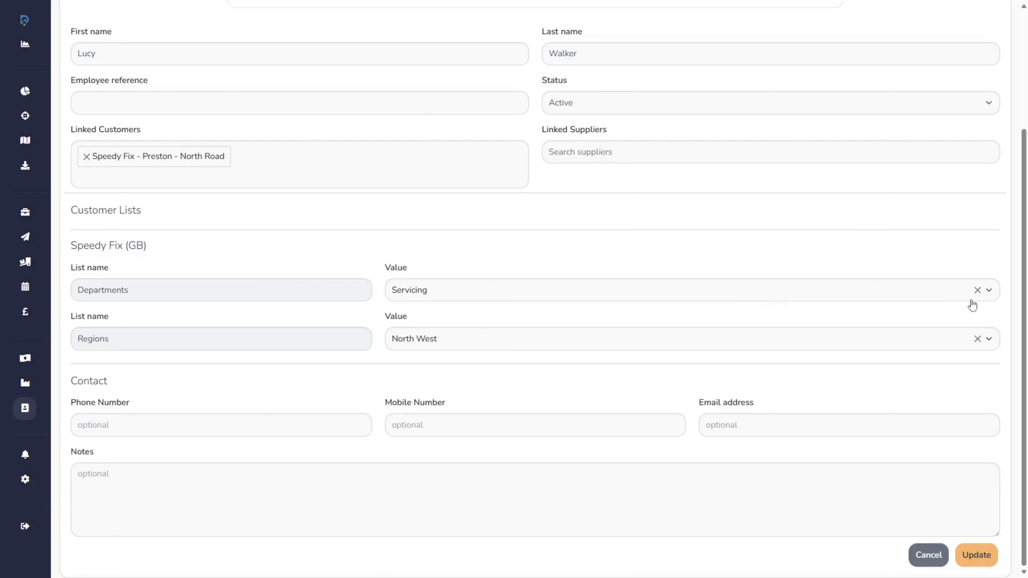
click(989, 291)
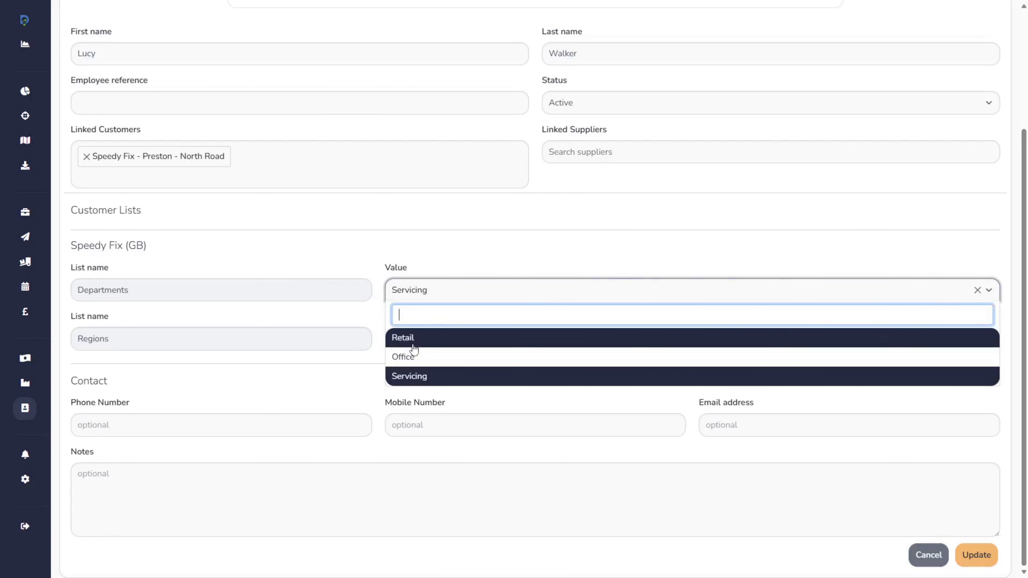
click(487, 264)
click(495, 349)
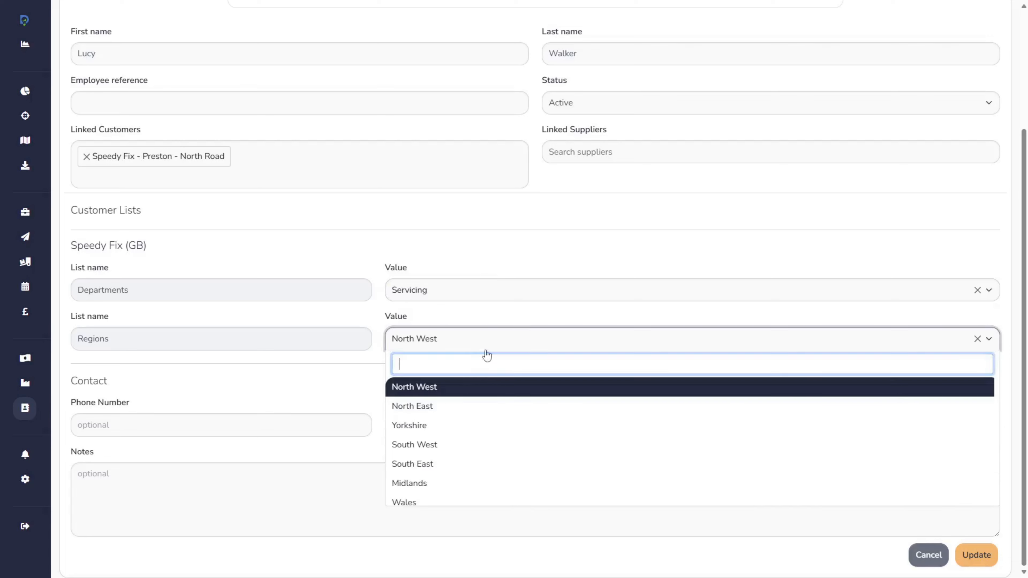
click(566, 259)
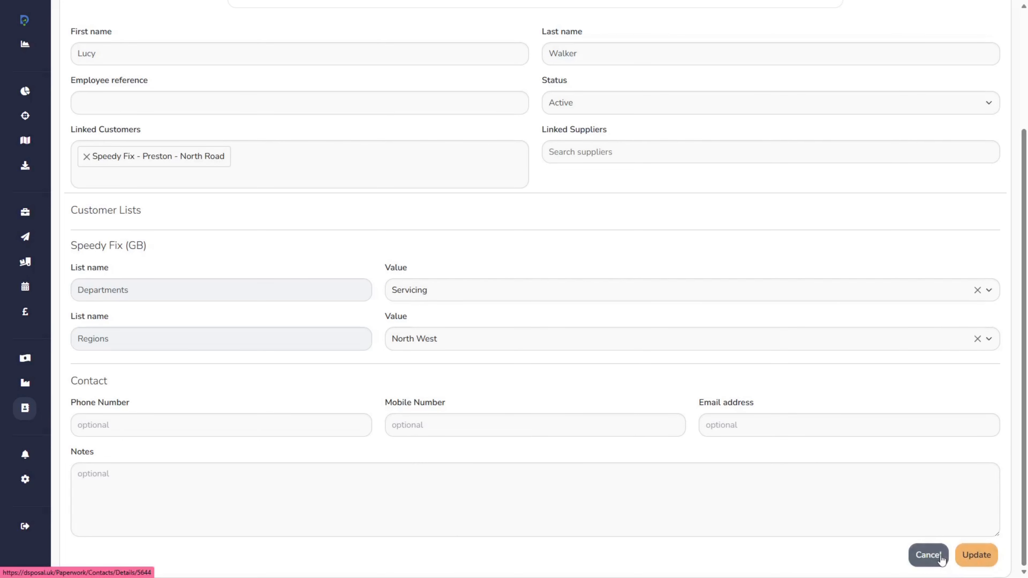
click(977, 555)
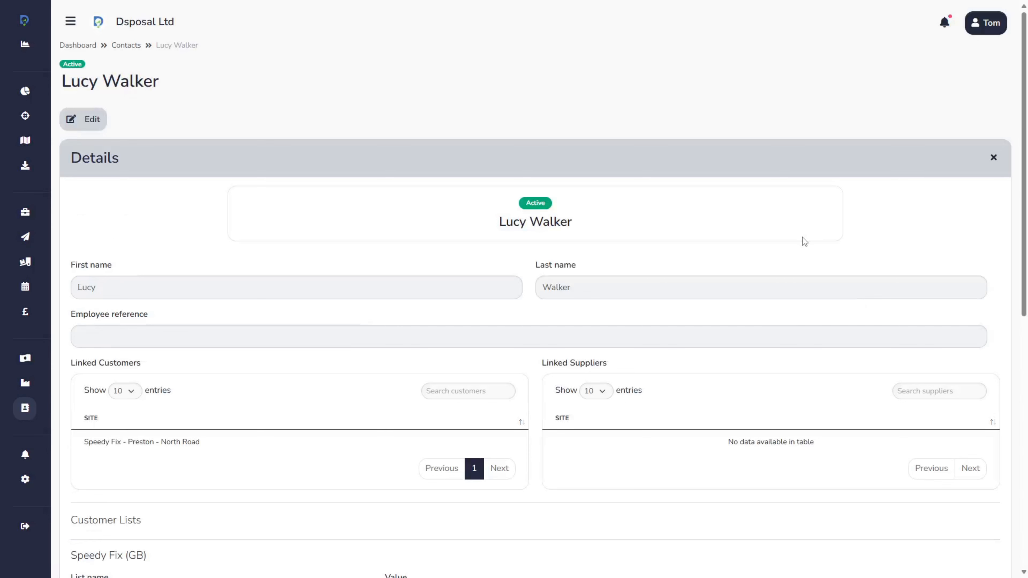
Switch to the contact linked to Speedy Fix - Southport and review its customer lists
key(ctrl+Tab)
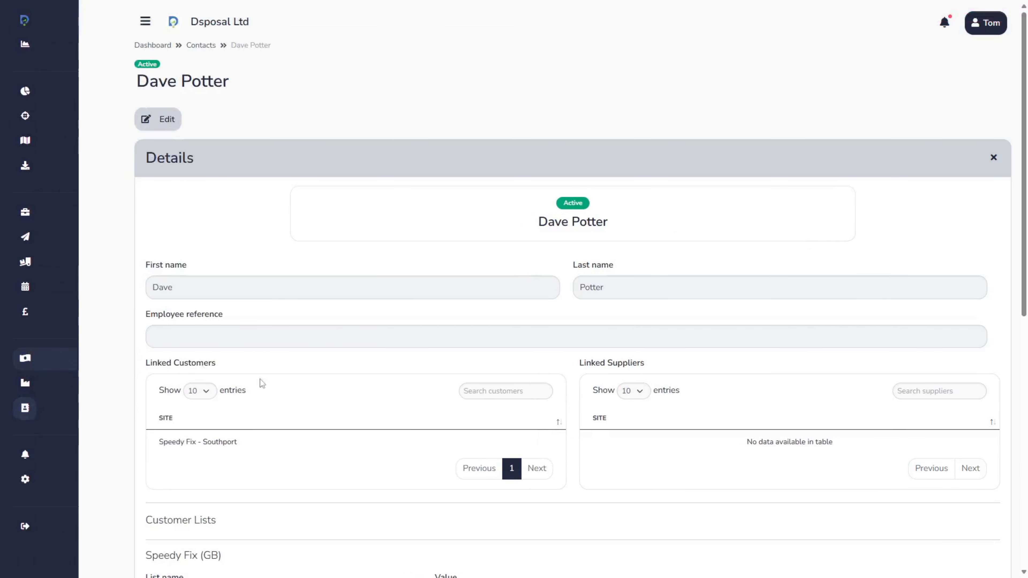
scroll(296, 313, down, 8)
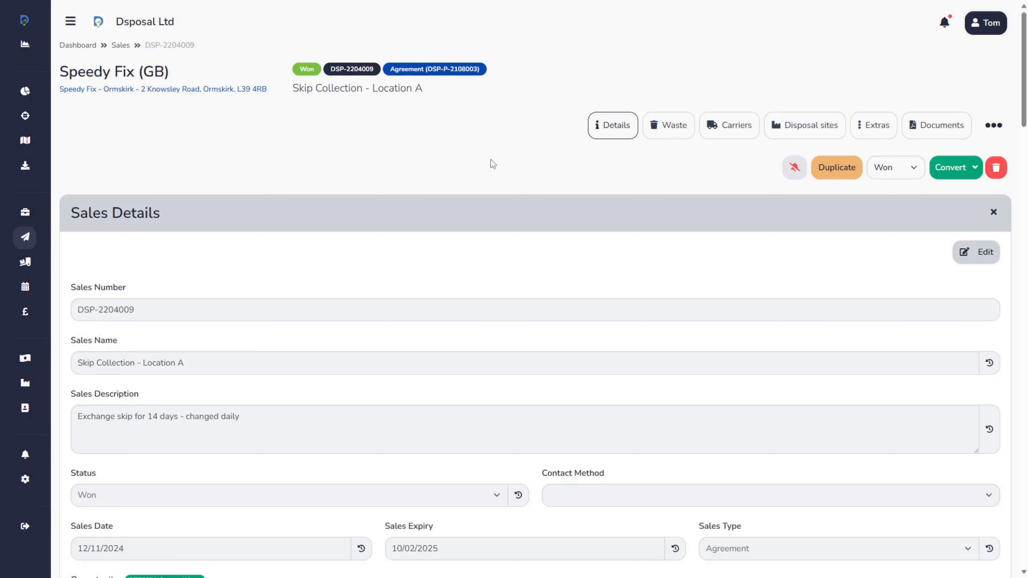
Open the customer's POs of the Skip Collection - Location A sale and examine the linked purchase orders
click(992, 129)
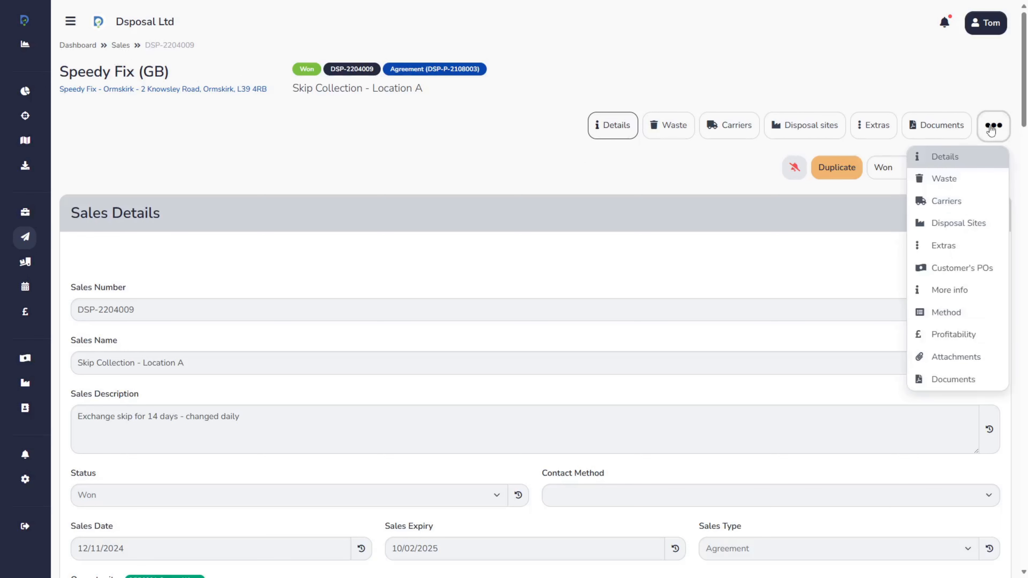
click(980, 272)
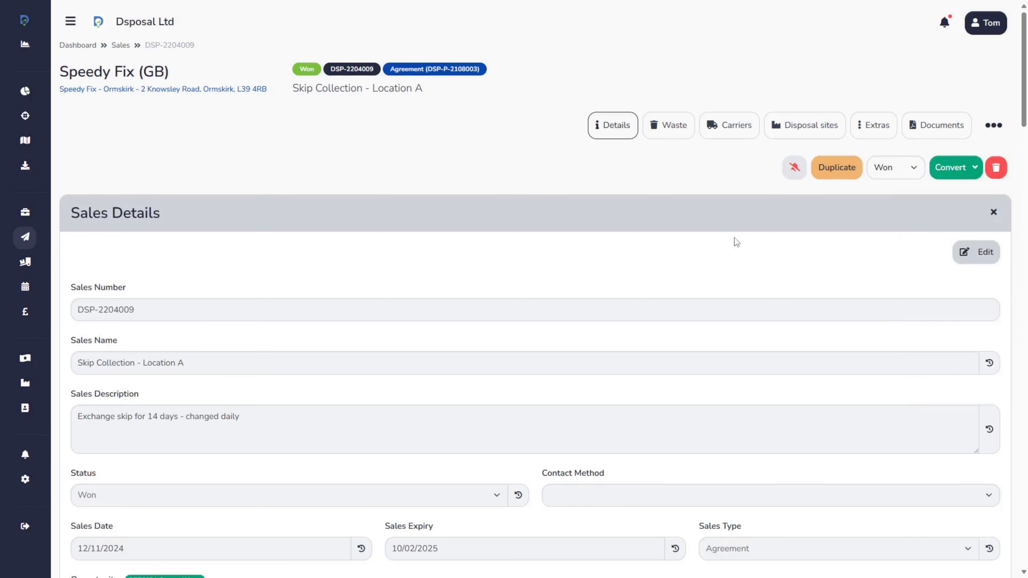
scroll(794, 238, down, 4)
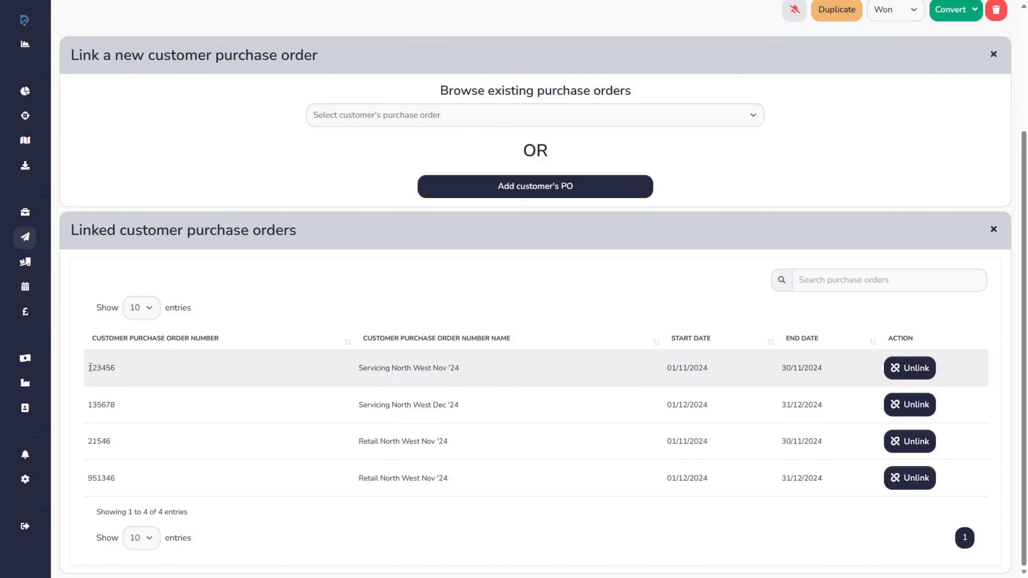
drag(90, 368, 175, 376)
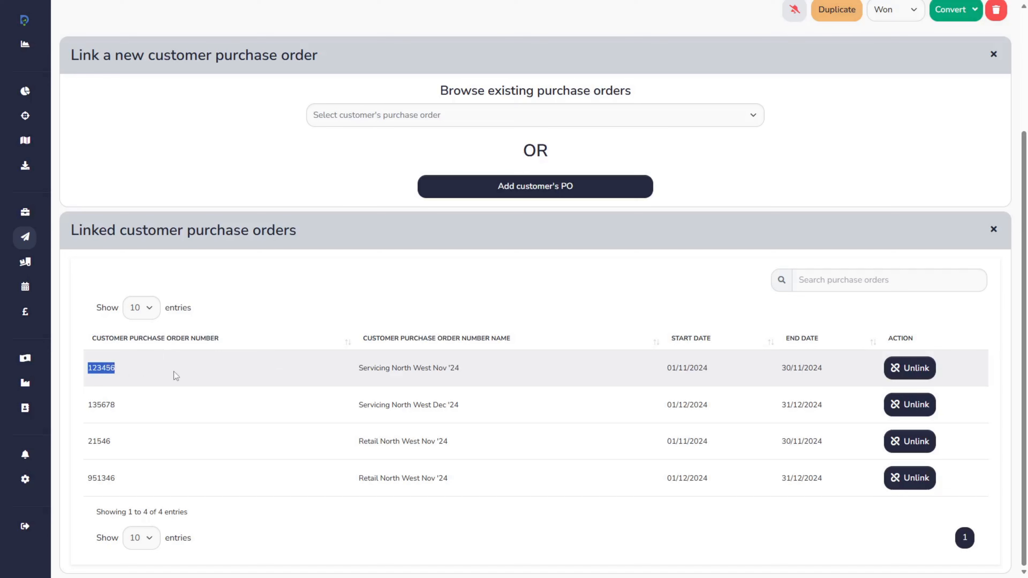
click(294, 386)
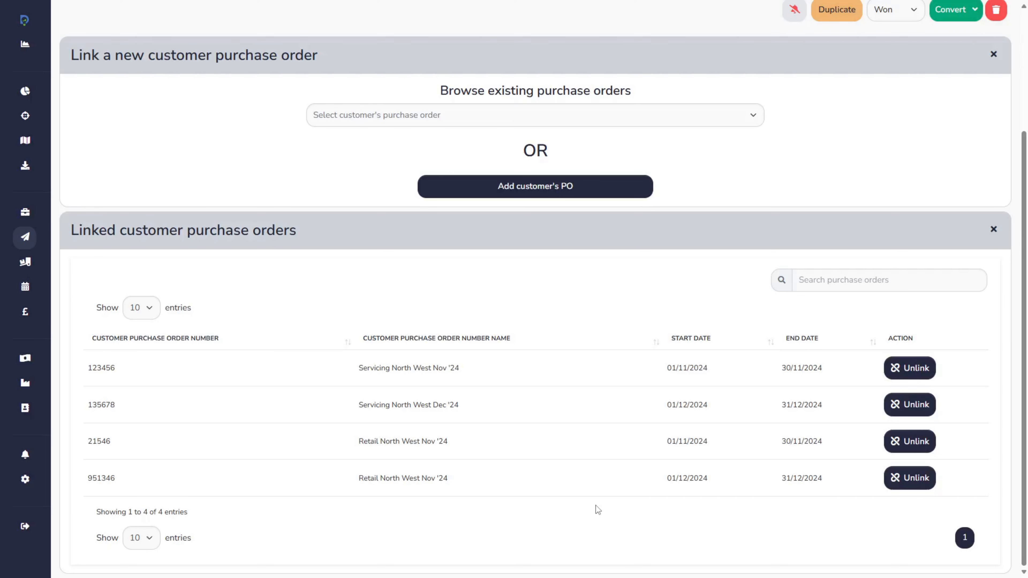
Open the form for a new customer purchase order and check its purchase order and name fields
click(542, 187)
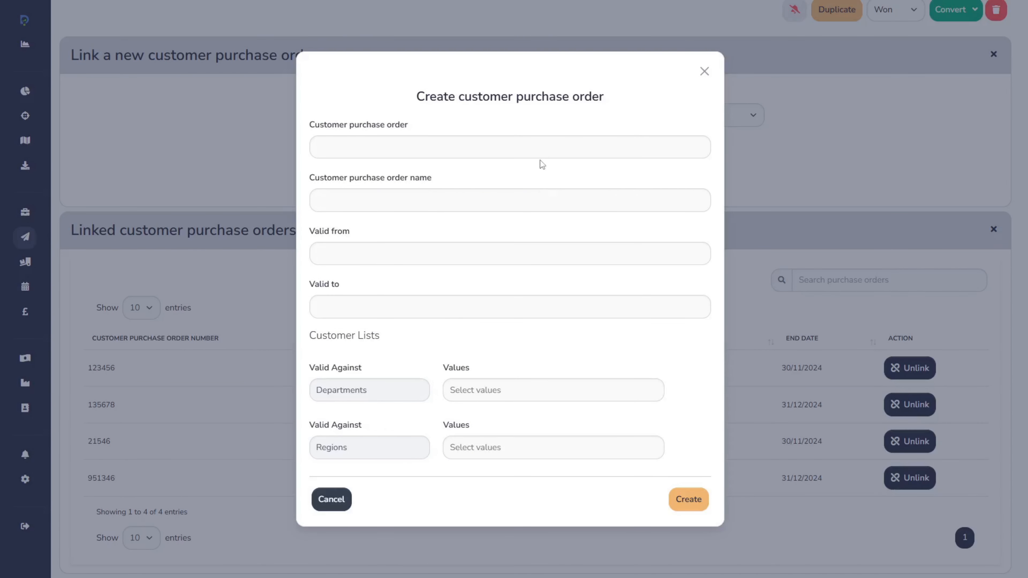
click(541, 154)
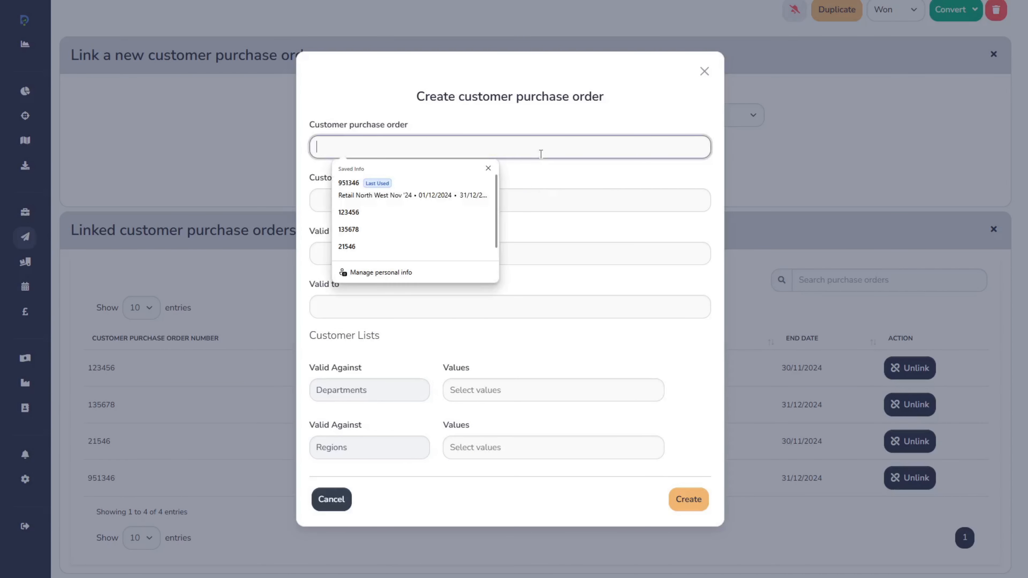
click(552, 175)
click(553, 199)
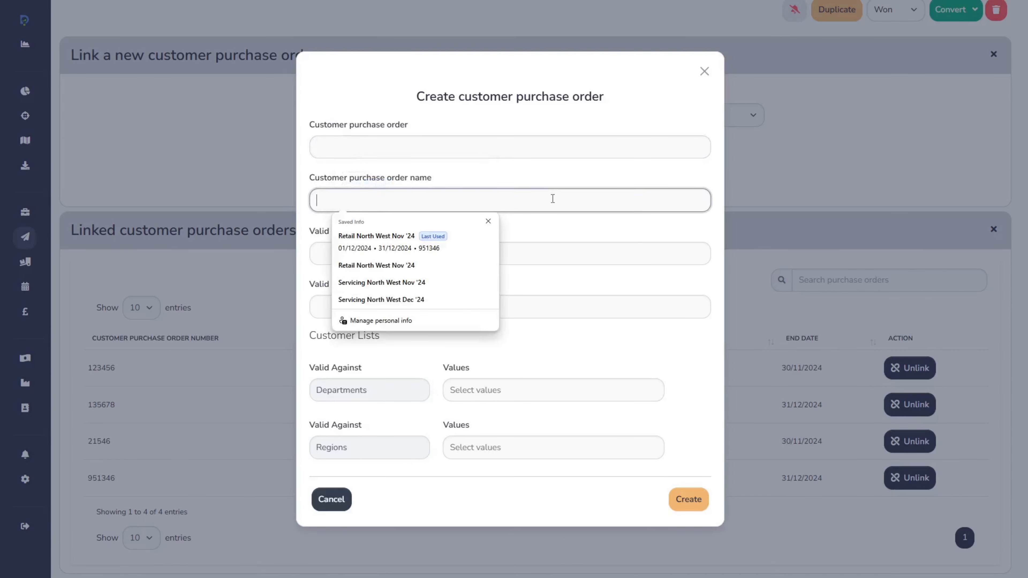
click(552, 169)
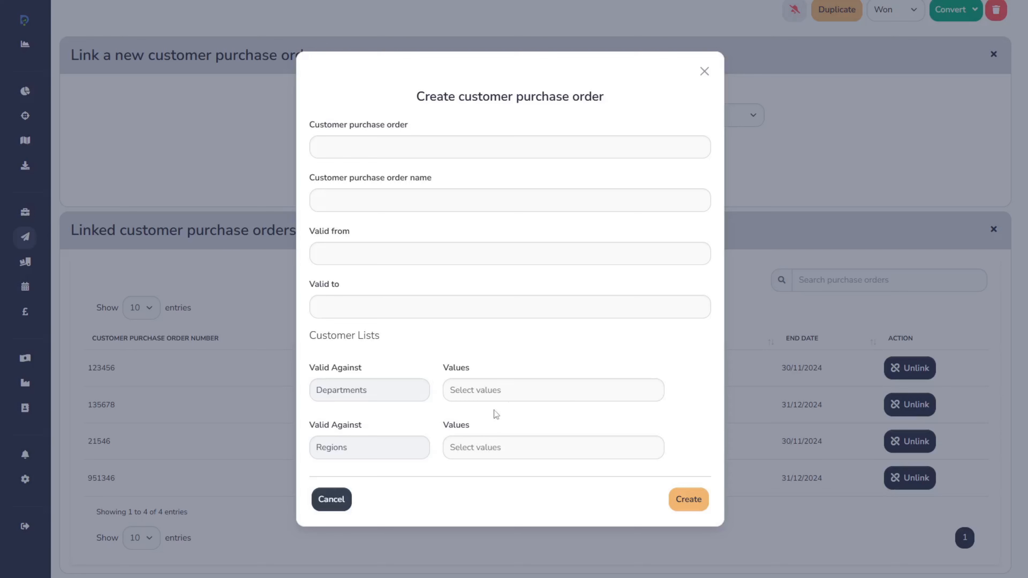
Set the new customer purchase order's Regions value to North West and its Departments value to Office
click(526, 391)
click(527, 329)
click(512, 450)
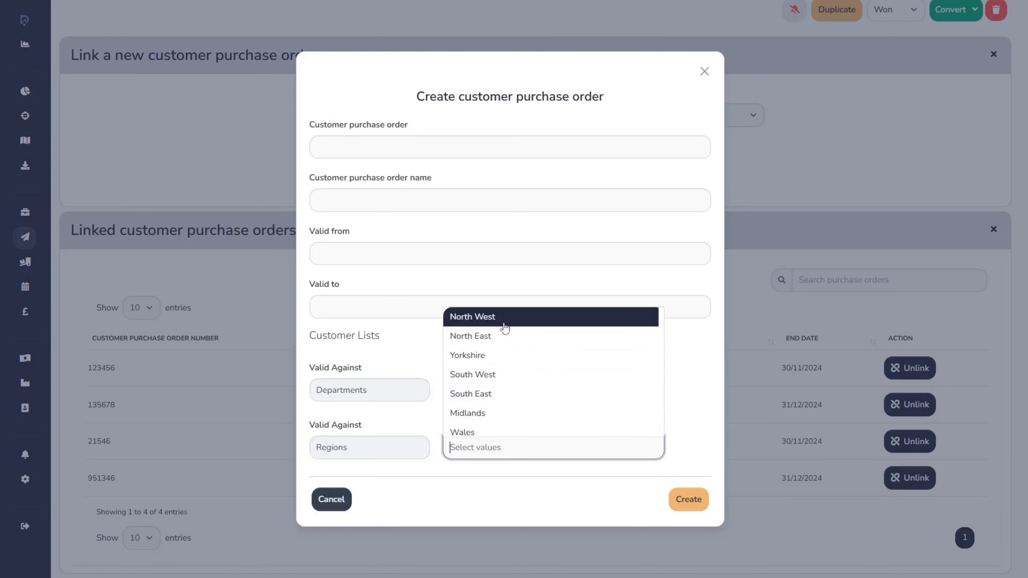
click(504, 318)
click(510, 381)
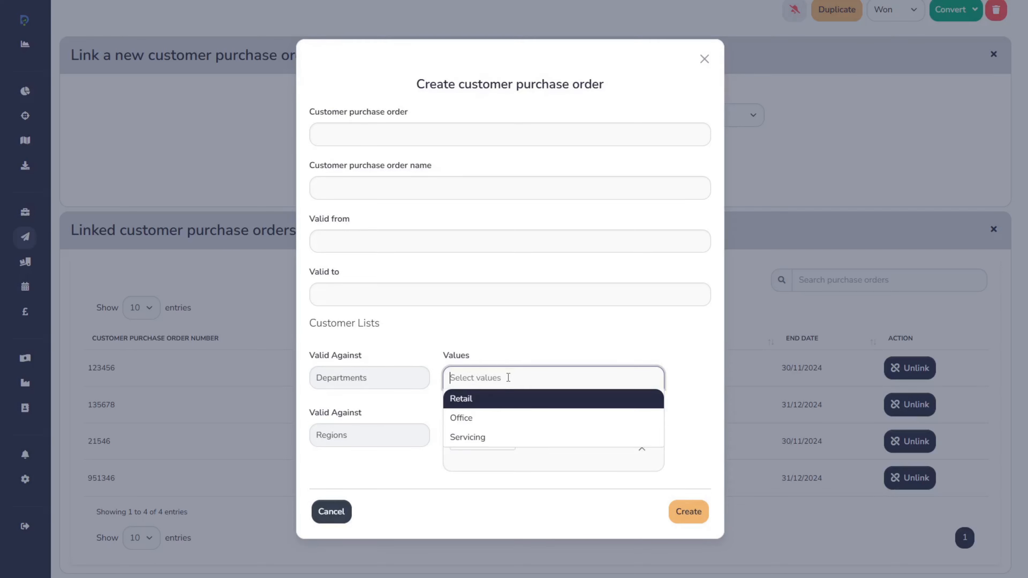
click(496, 418)
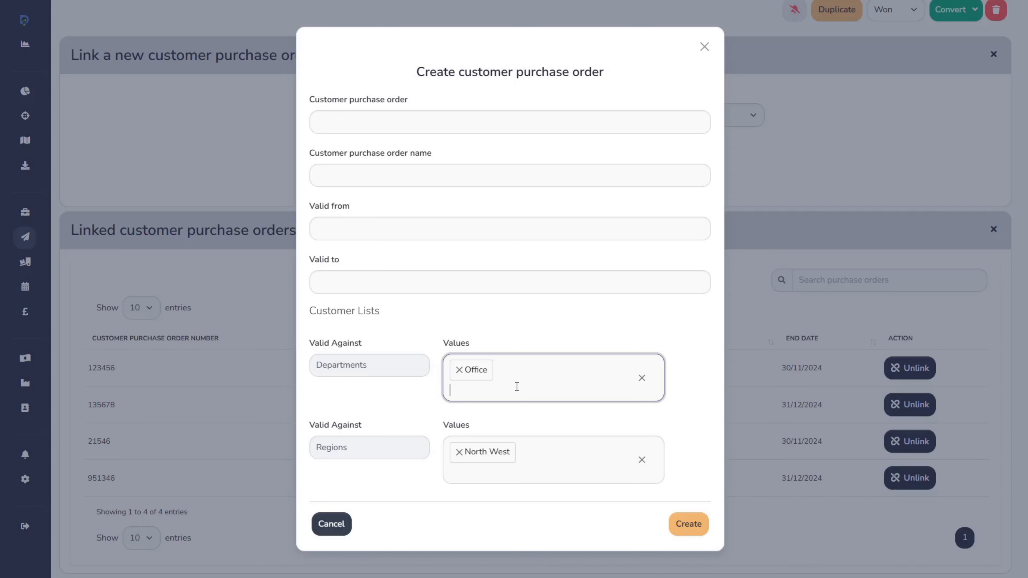
Replace the Regions value North West with North East, then cancel the new customer purchase order
click(459, 452)
click(534, 353)
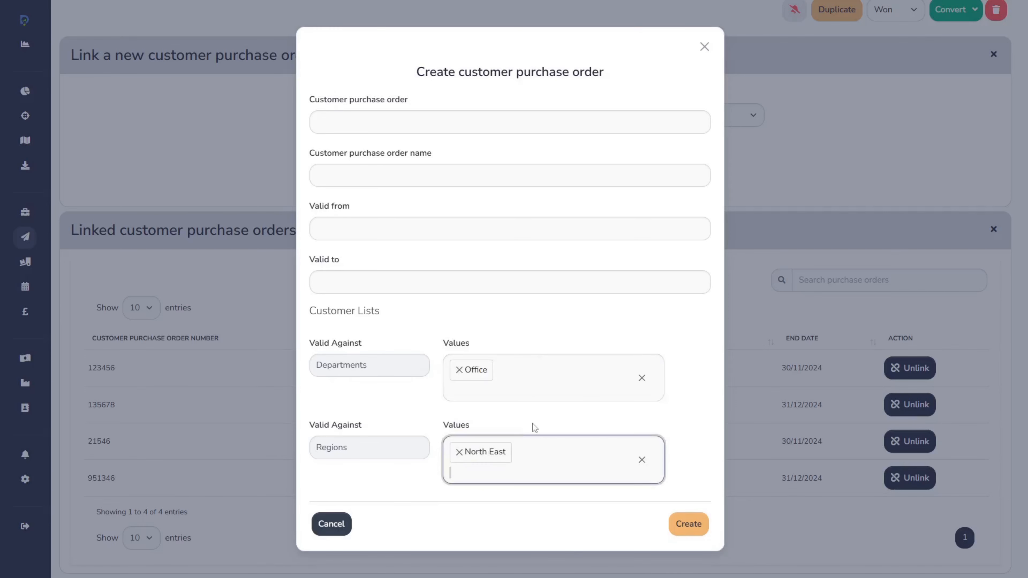
click(524, 387)
click(592, 332)
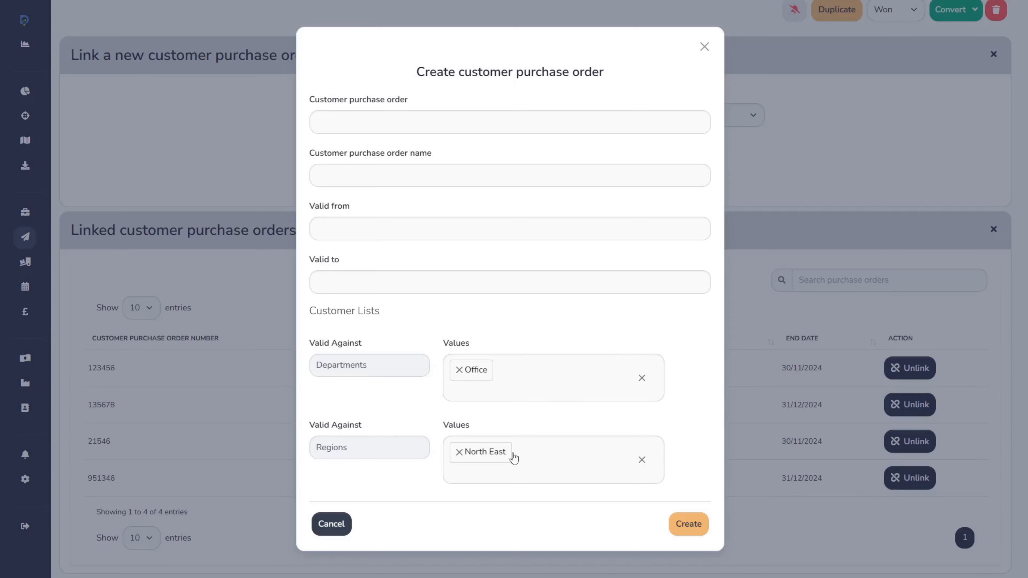
click(336, 524)
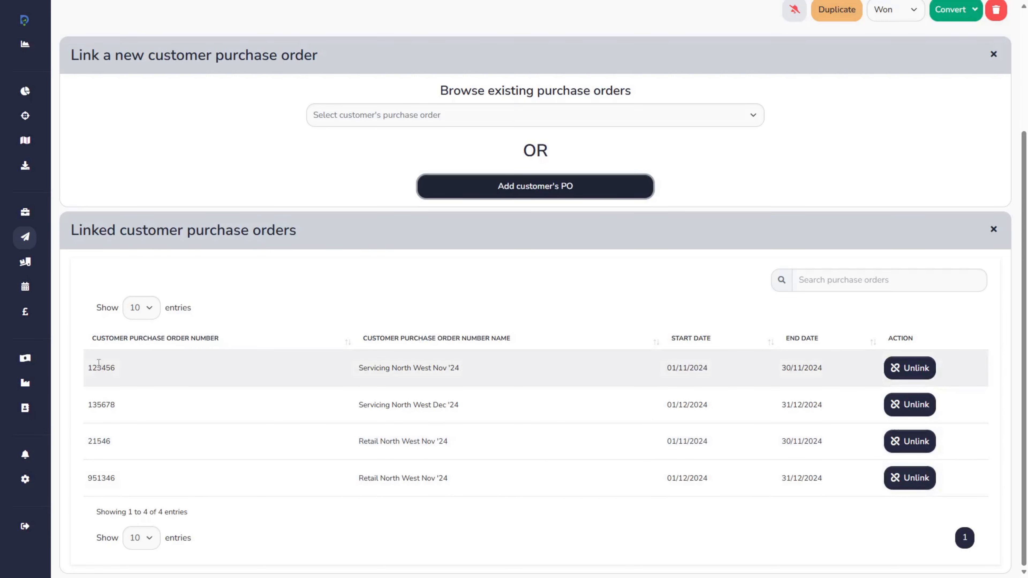
Convert the Skip Collection - Location A sale to a job and continue through the Sale to Job Validation
scroll(789, 373, up, 4)
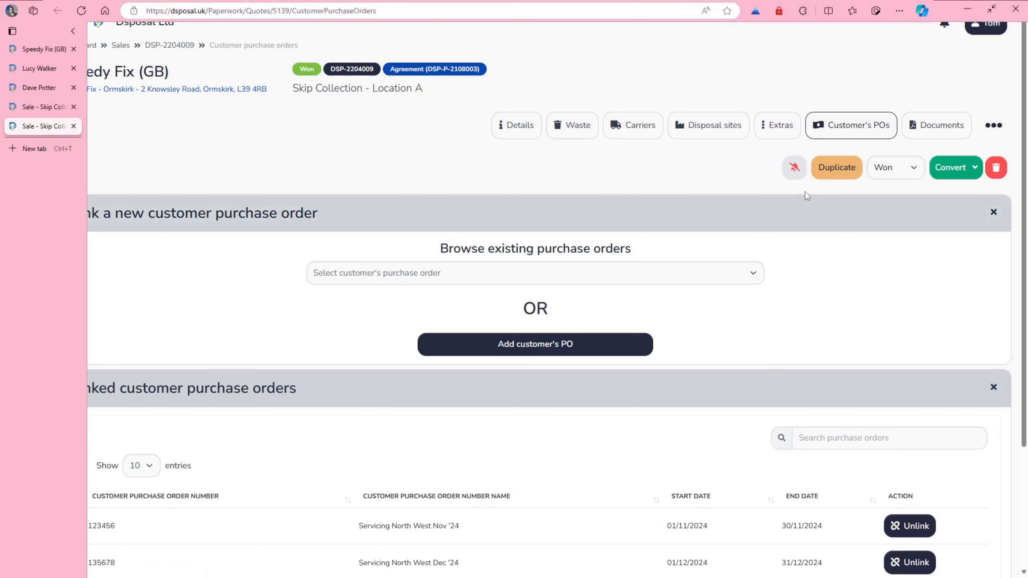
click(969, 169)
click(942, 195)
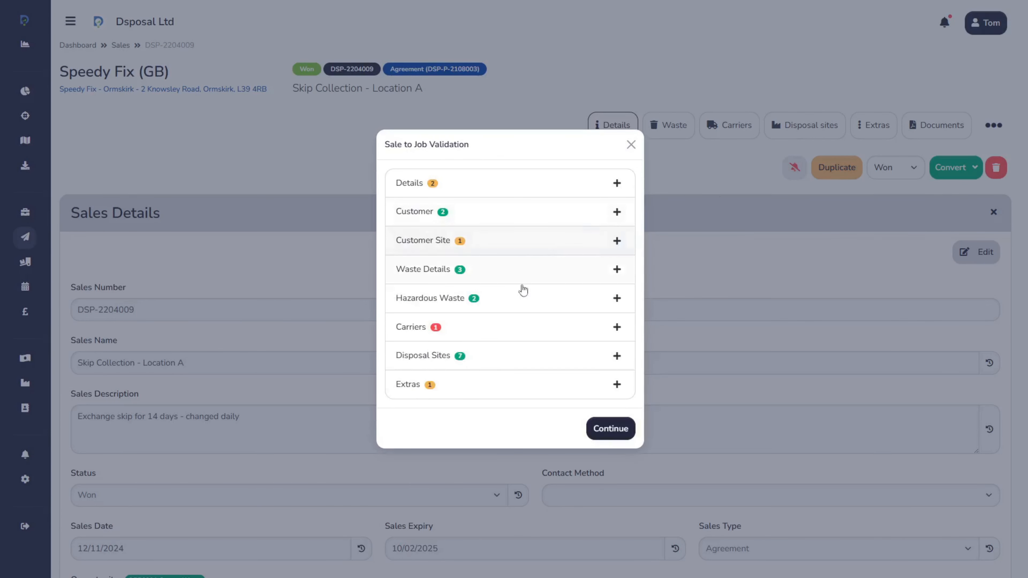
click(551, 336)
click(613, 212)
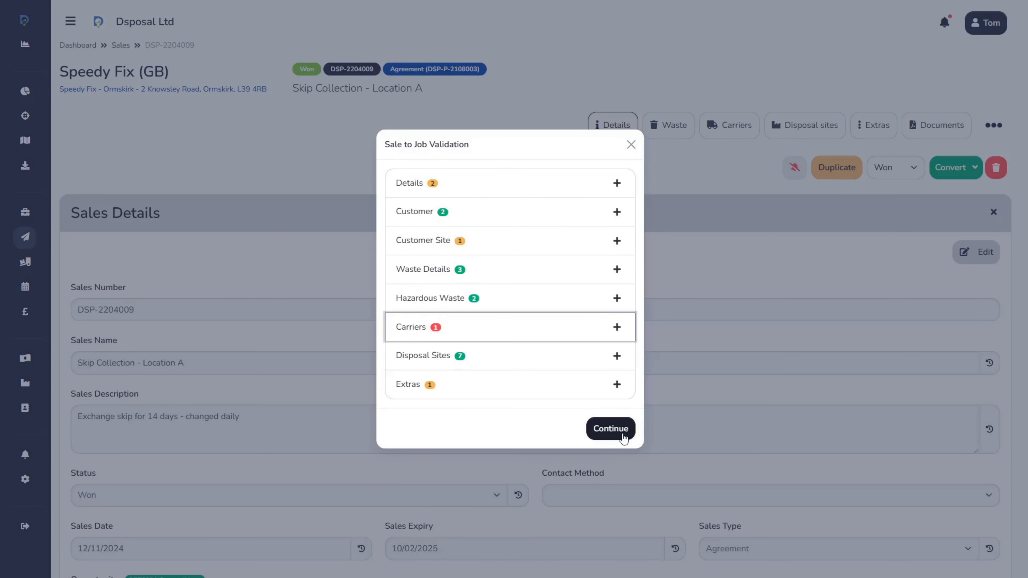
click(625, 432)
click(481, 359)
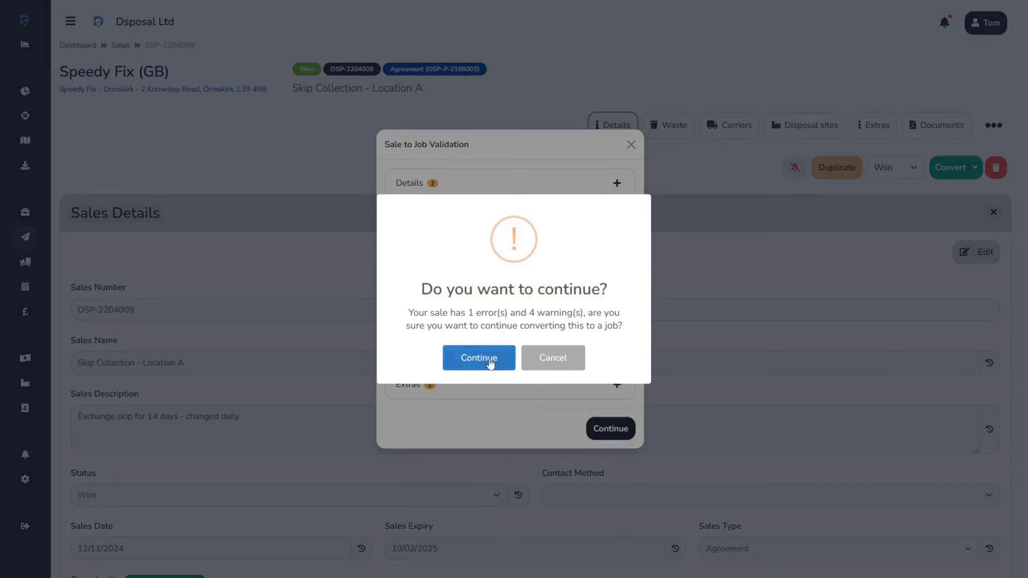
Select the Builders Rubble line W0001 for the job
scroll(620, 152, down, 3)
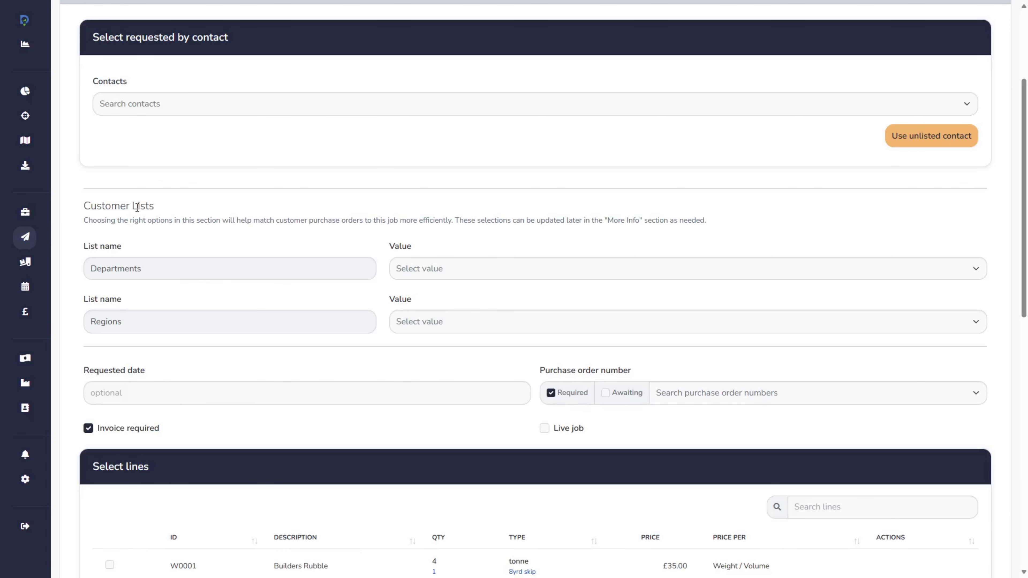
scroll(199, 386, down, 3)
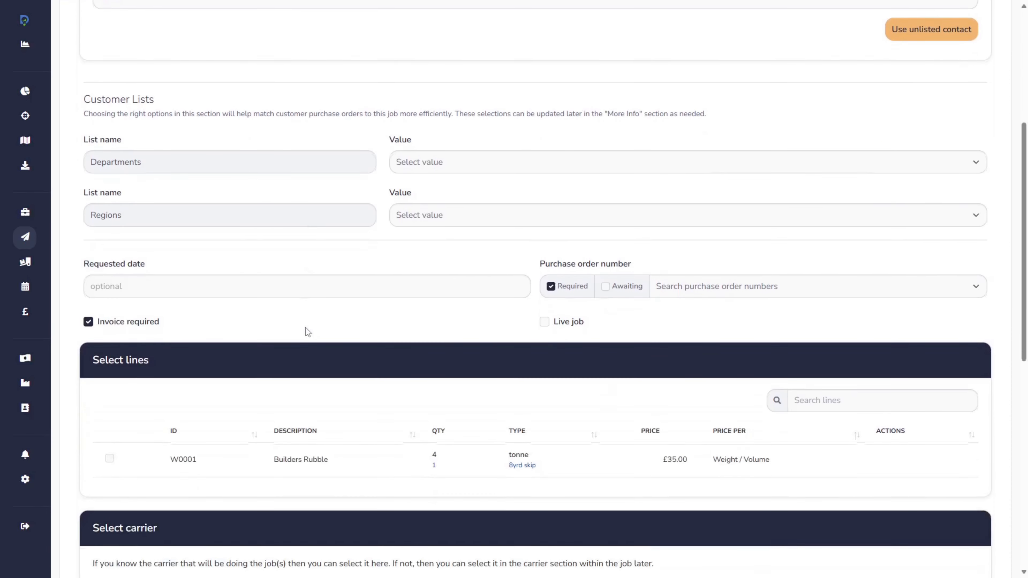
click(110, 459)
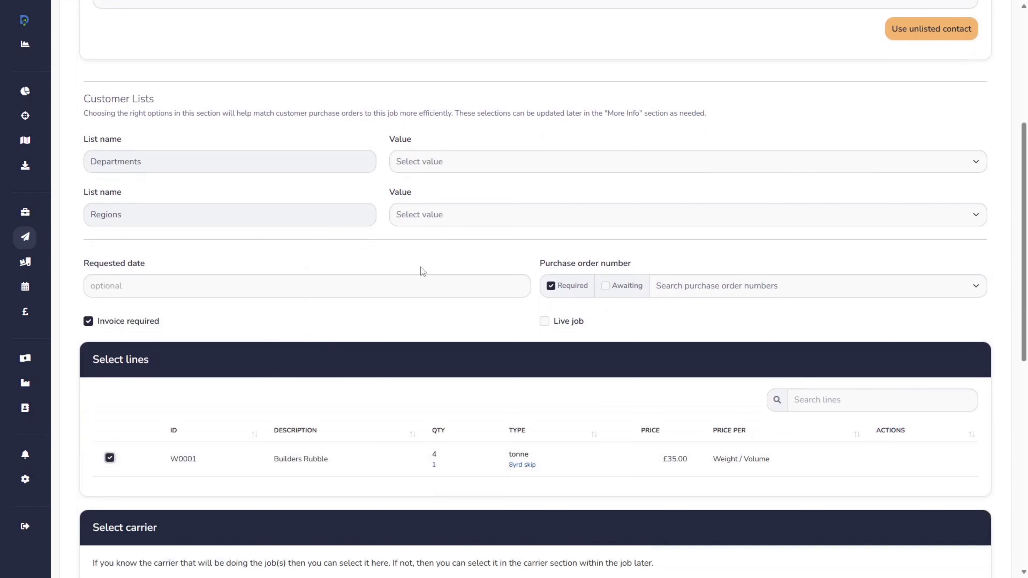
Search the Speedy Fix (GB) contacts and choose the Servicing, North West contact as the job's requested-by contact
scroll(408, 315, up, 1)
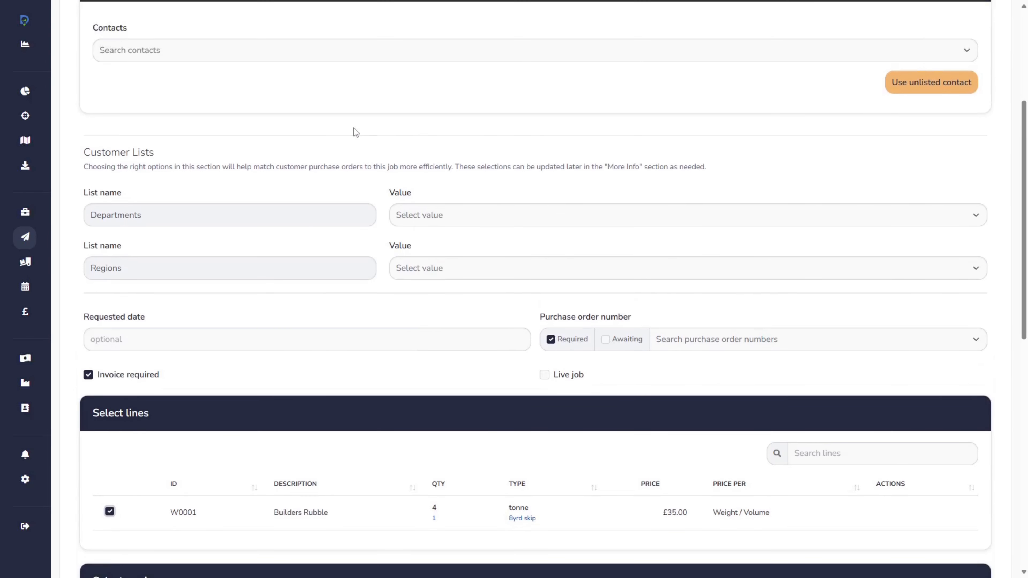
click(333, 59)
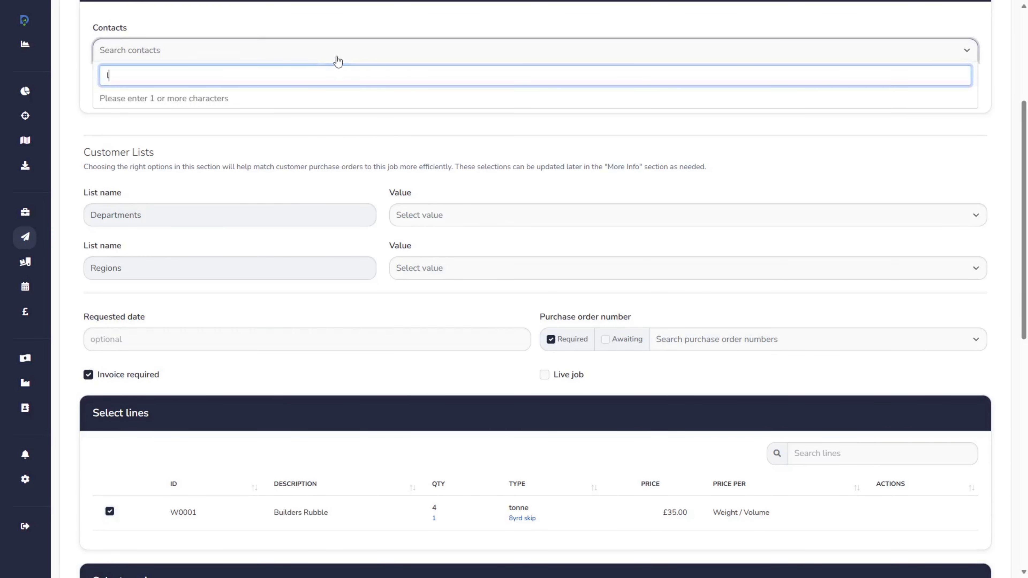
text(lucy)
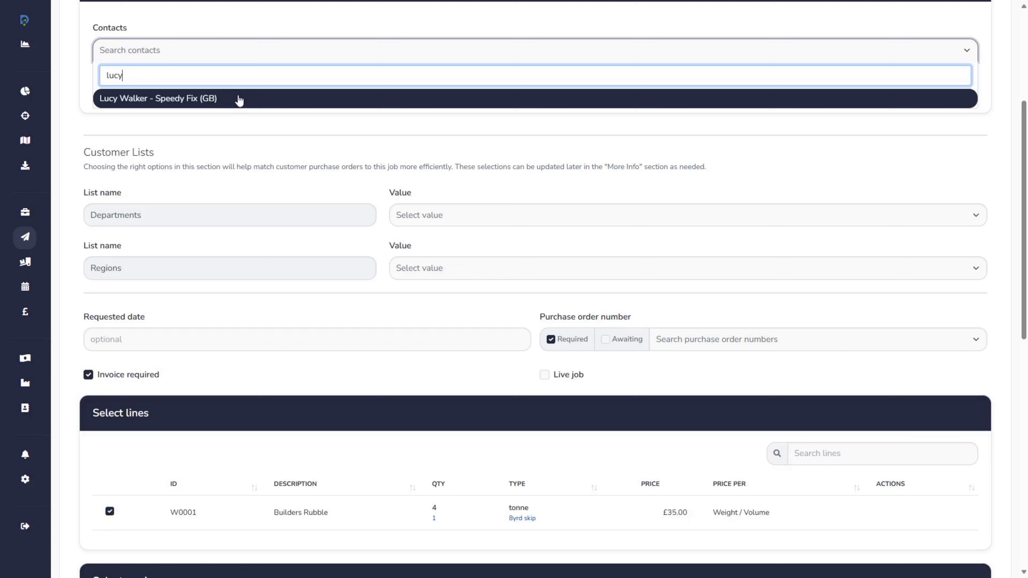
click(239, 100)
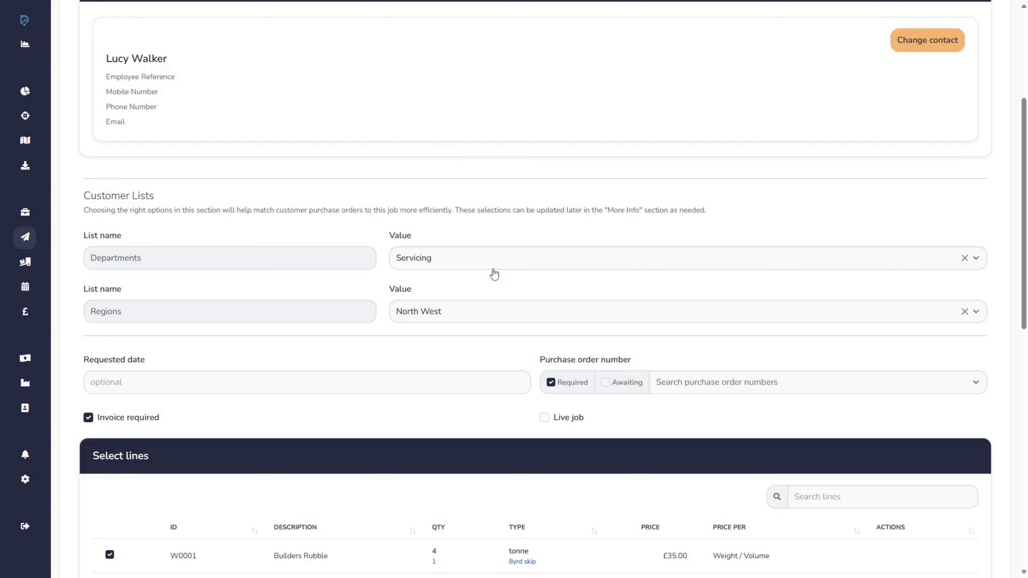
Set the job's requested date to 12/11/2024 and close the calendar
click(210, 380)
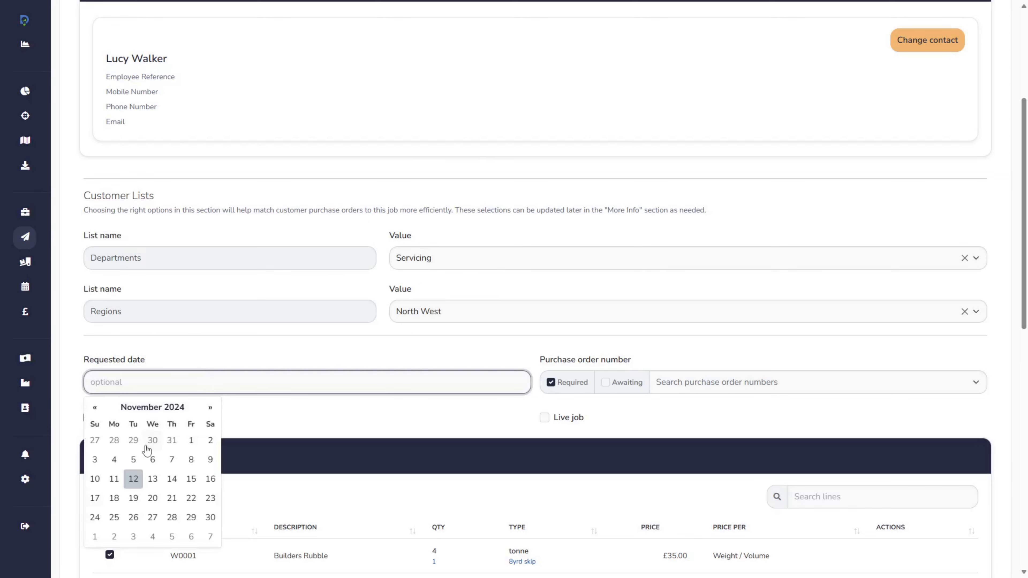
click(133, 480)
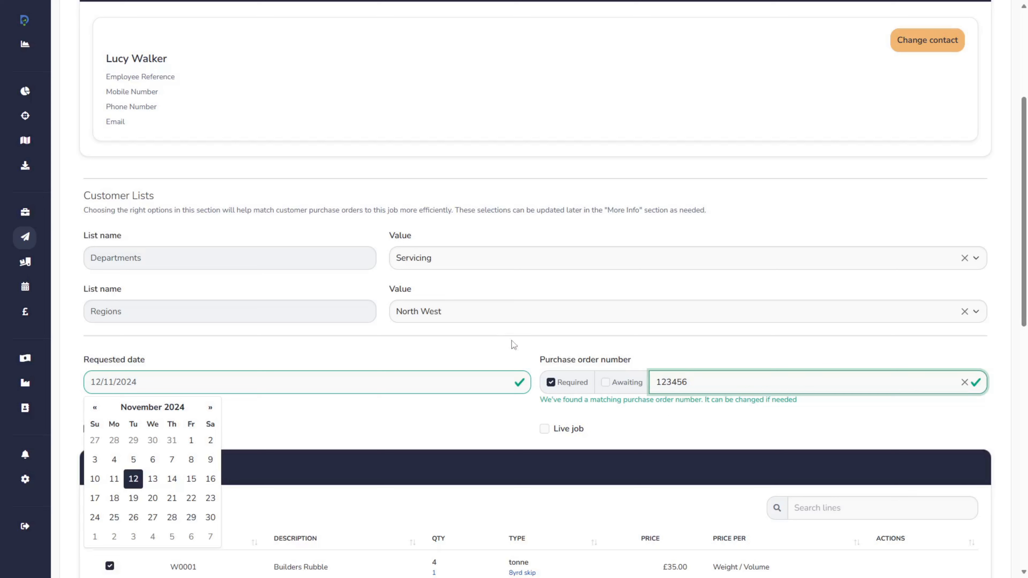
click(500, 338)
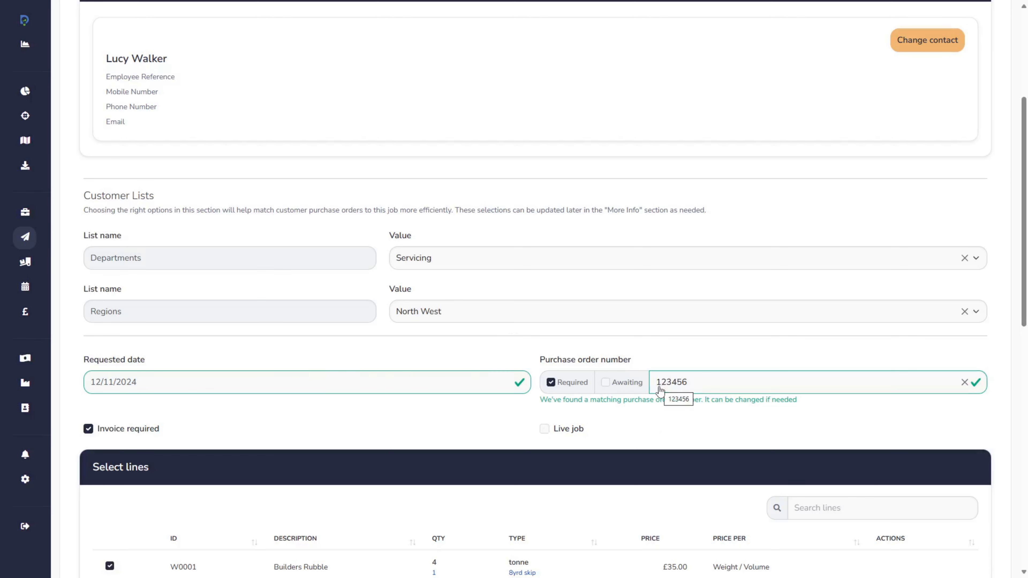
Change the job's requested date to 25/12/2024
click(252, 381)
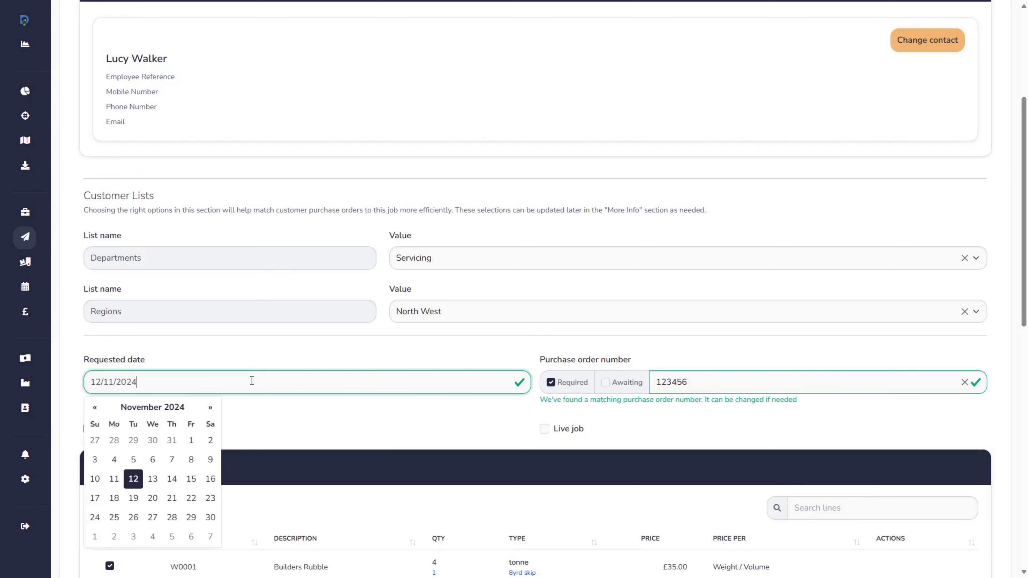
click(210, 408)
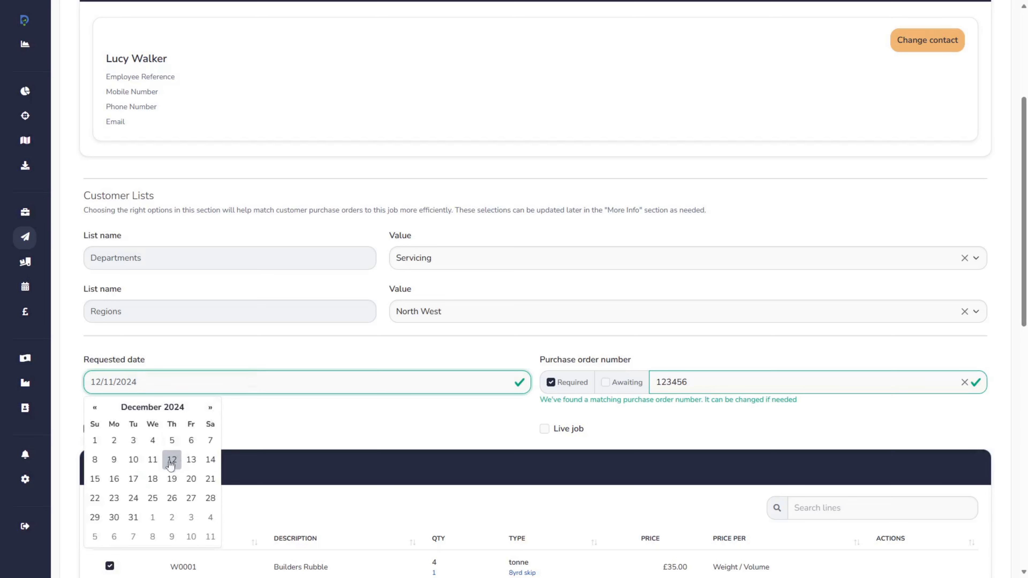
click(152, 499)
click(706, 426)
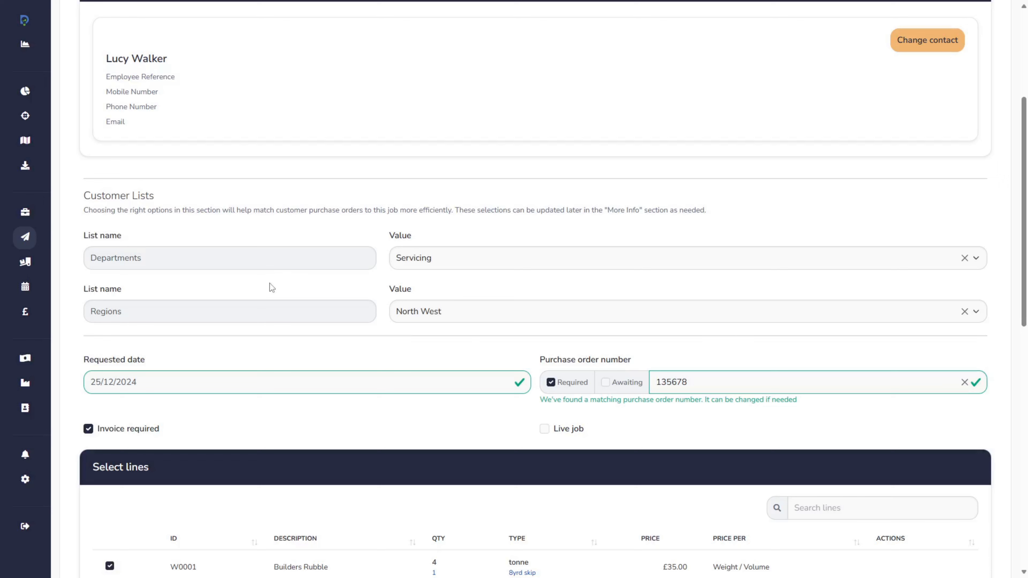
Clear the matched purchase order number and examine the purchase orders offered for Servicing in the North West
click(965, 383)
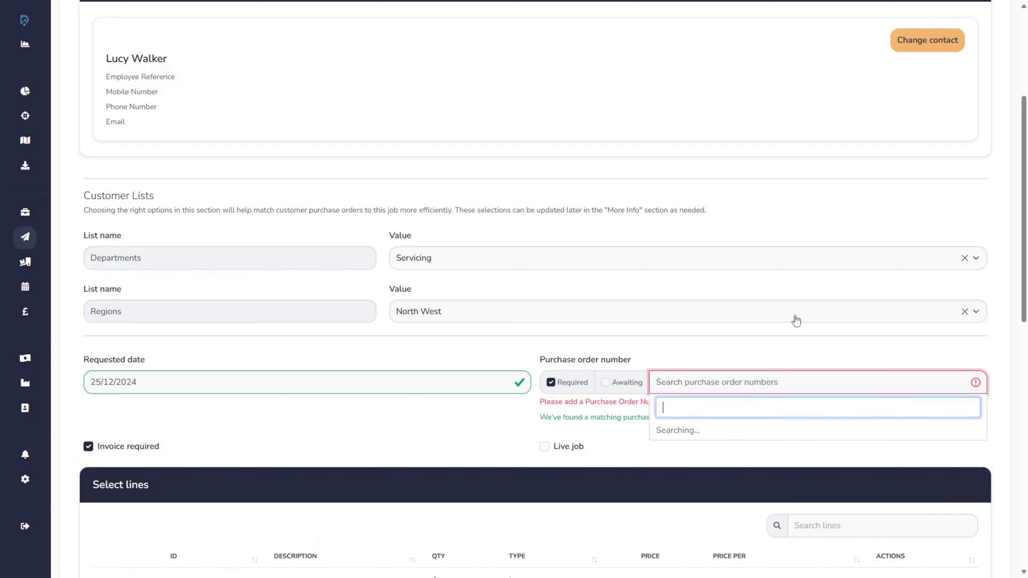
click(790, 349)
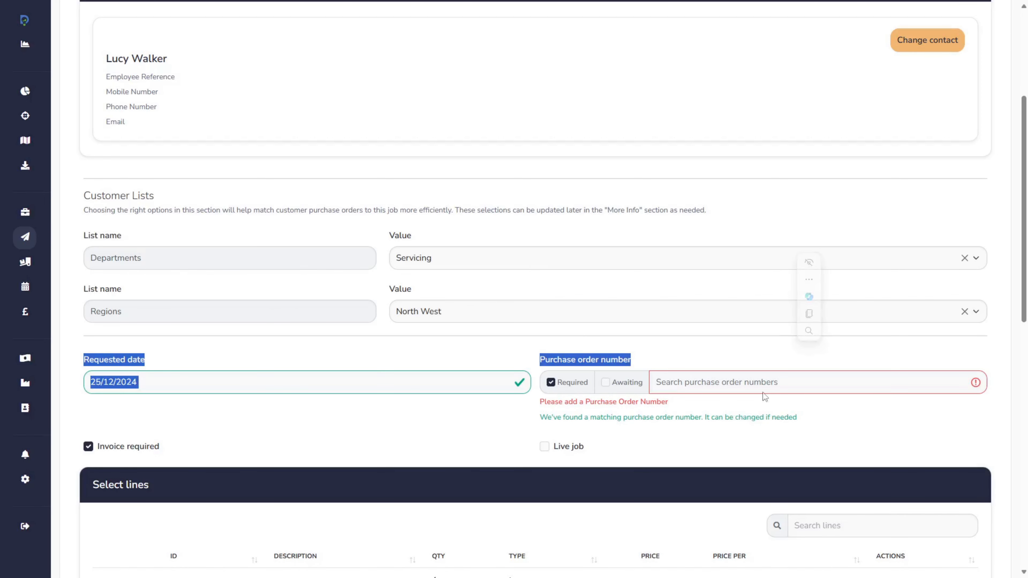
click(771, 382)
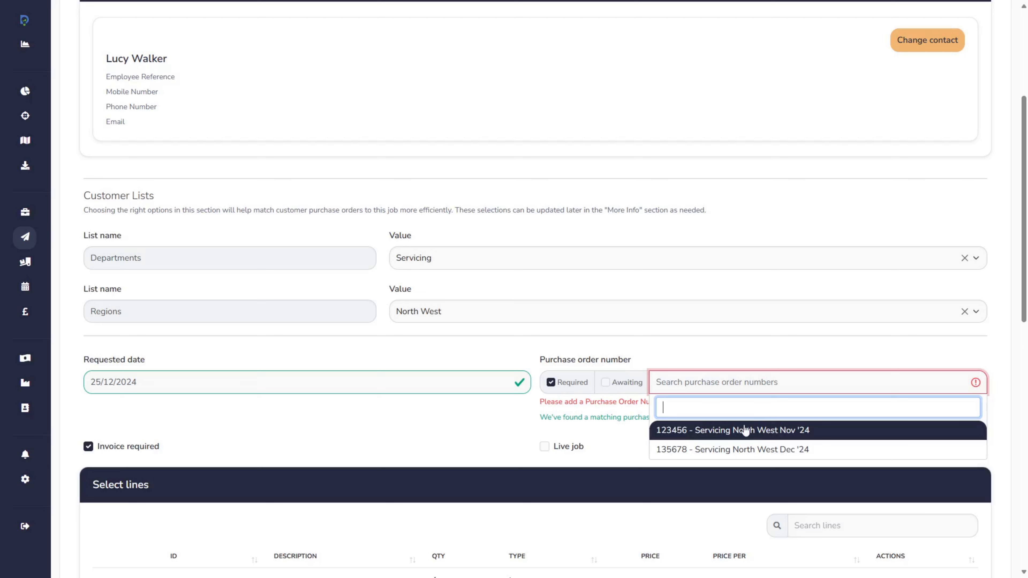
click(714, 352)
click(814, 388)
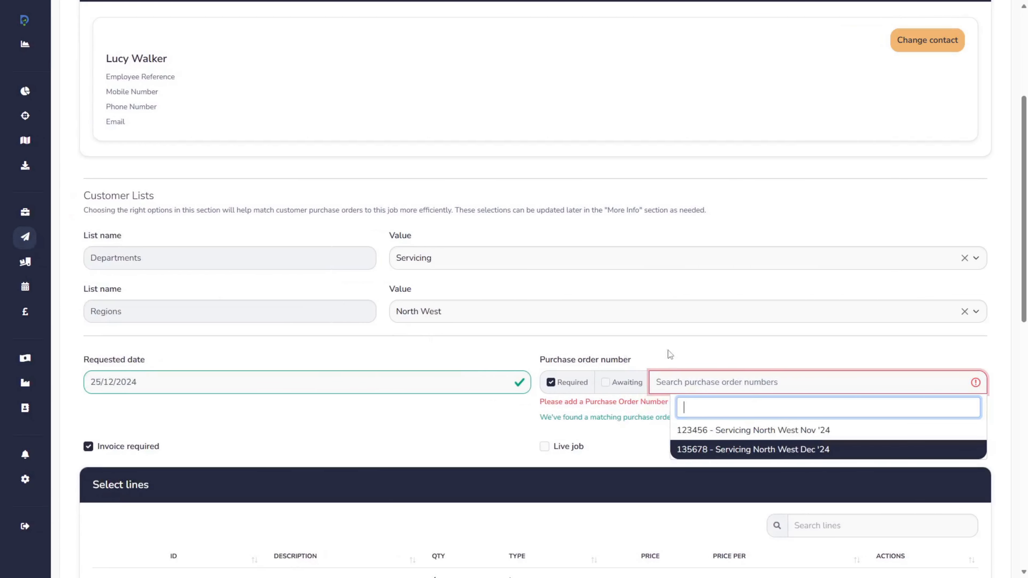
click(690, 353)
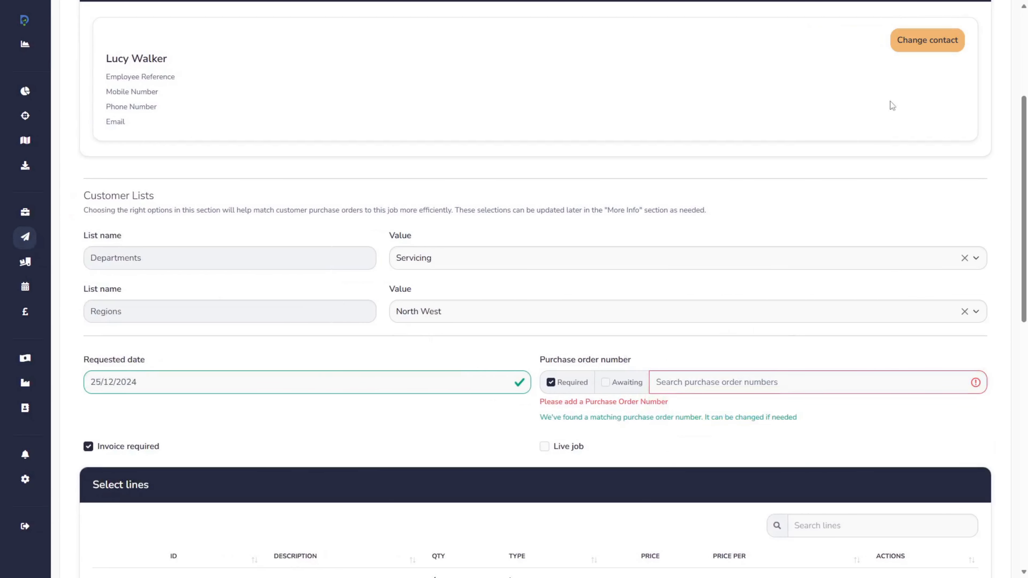
Change the requested-by contact to the Retail, North West contact of Speedy Fix (GB)
click(927, 47)
click(641, 52)
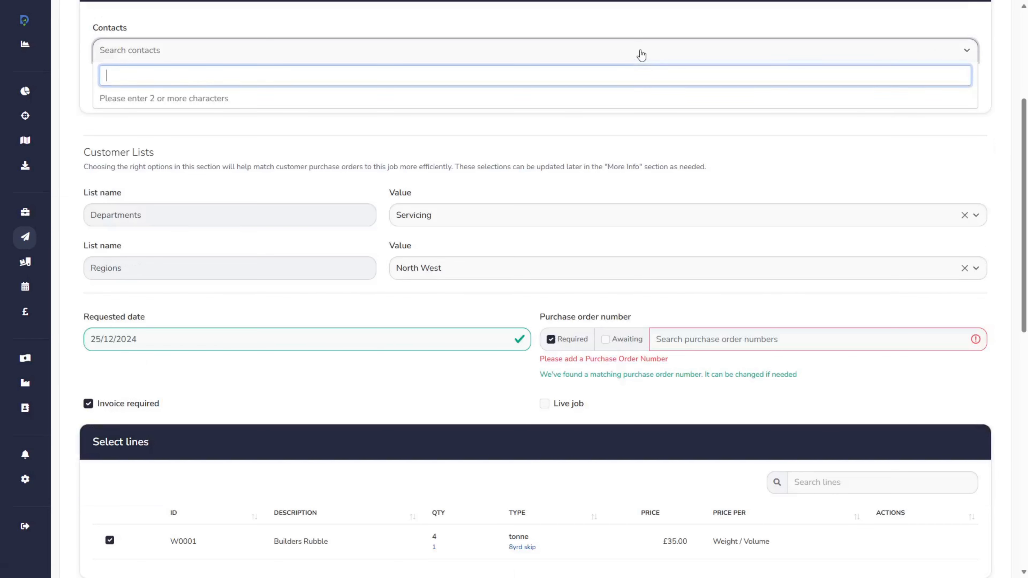
text(da)
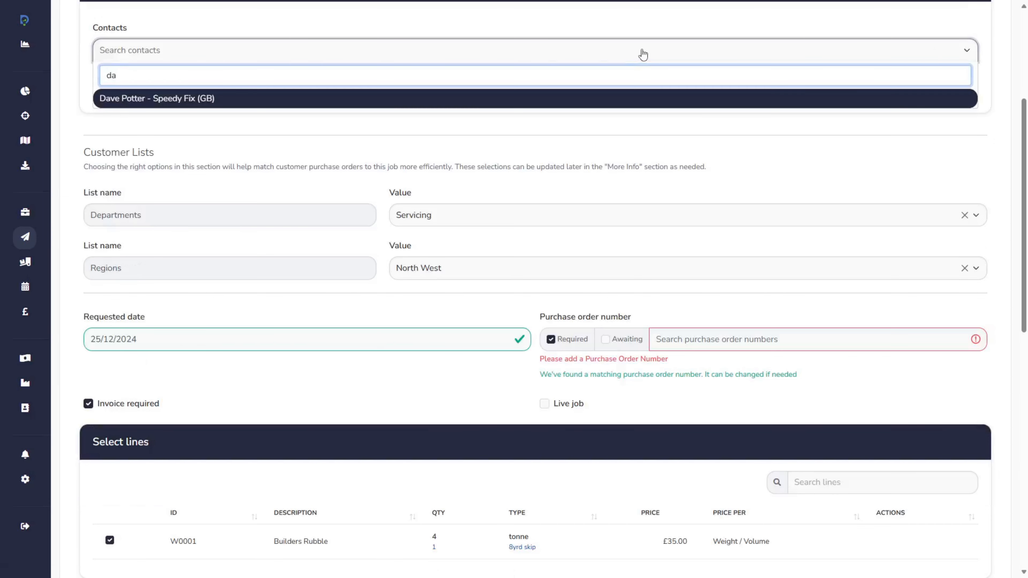
click(189, 99)
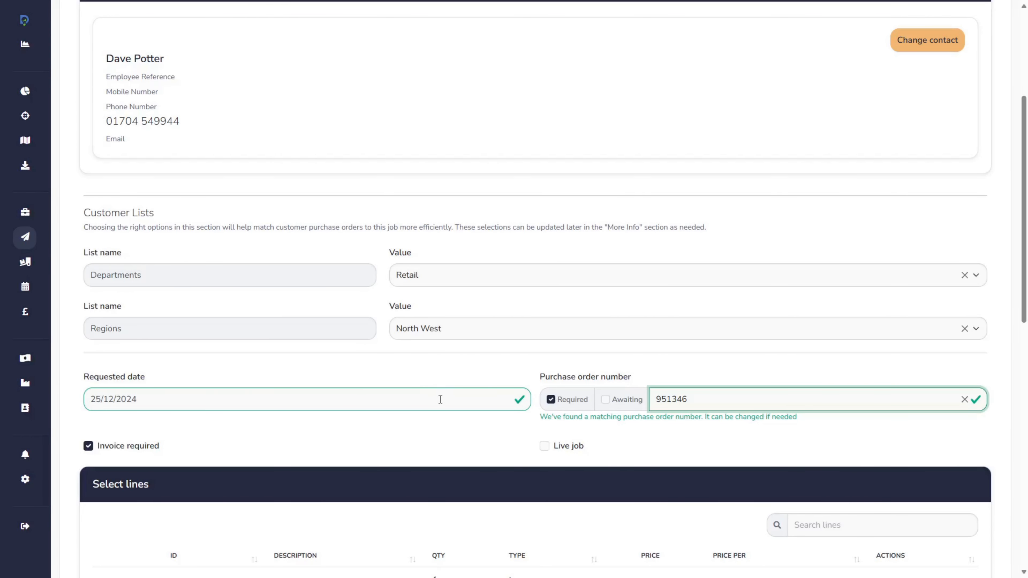
Set the requested date for the Retail contact's job to 12/11/2024
click(440, 399)
click(96, 425)
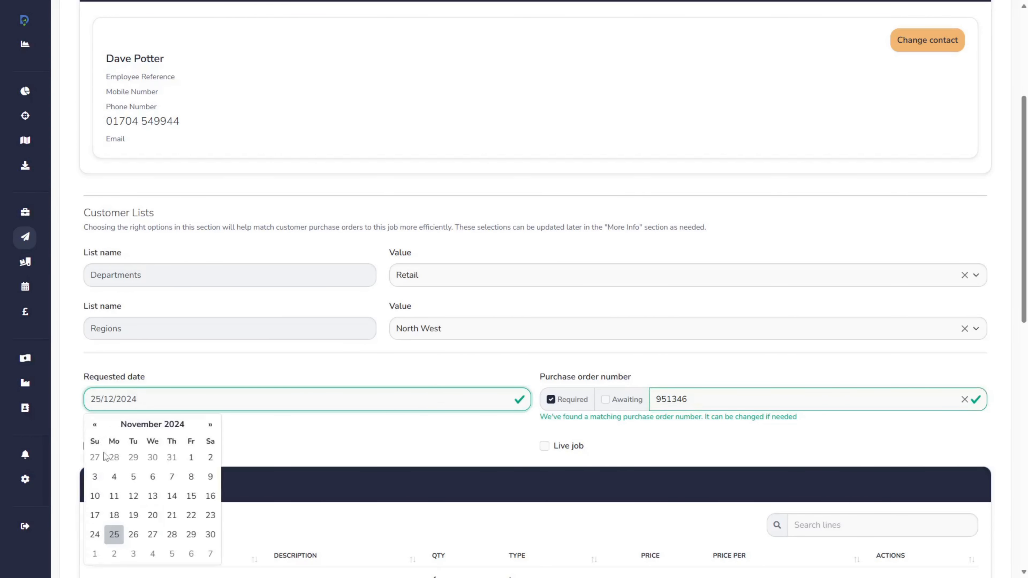
click(133, 497)
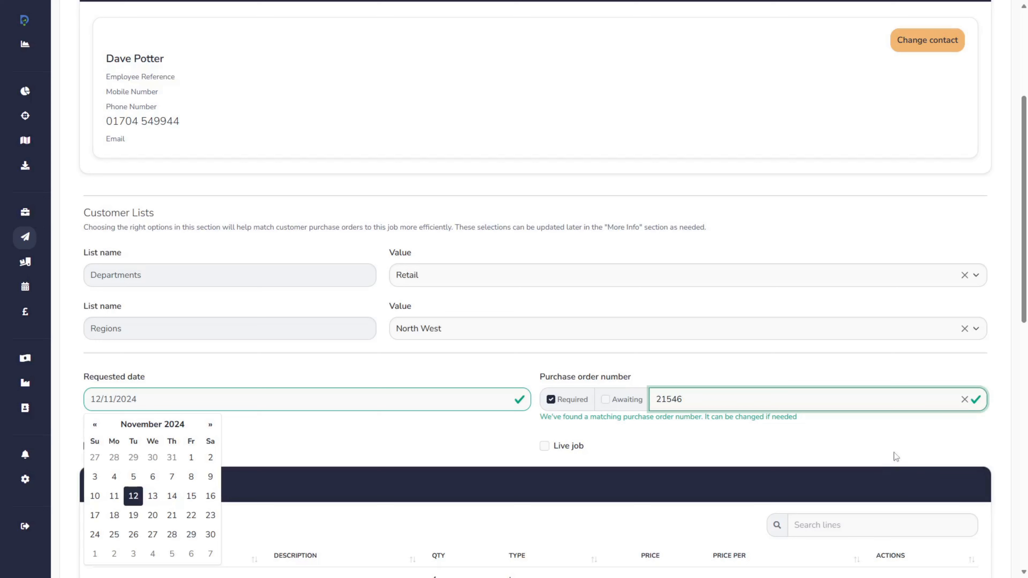
click(466, 436)
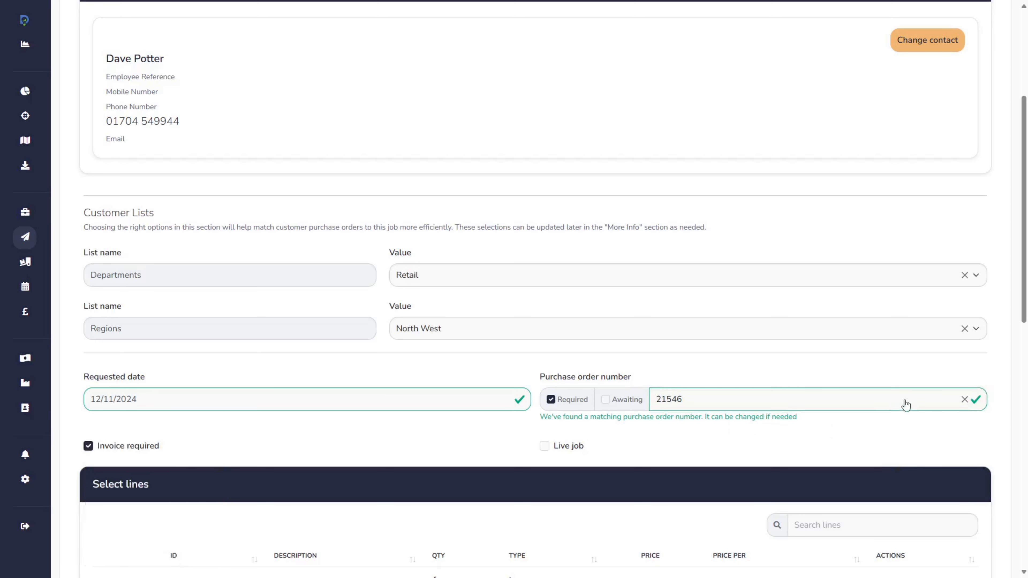
Clear the job's purchase order number and mark it as Awaiting
click(965, 399)
click(635, 395)
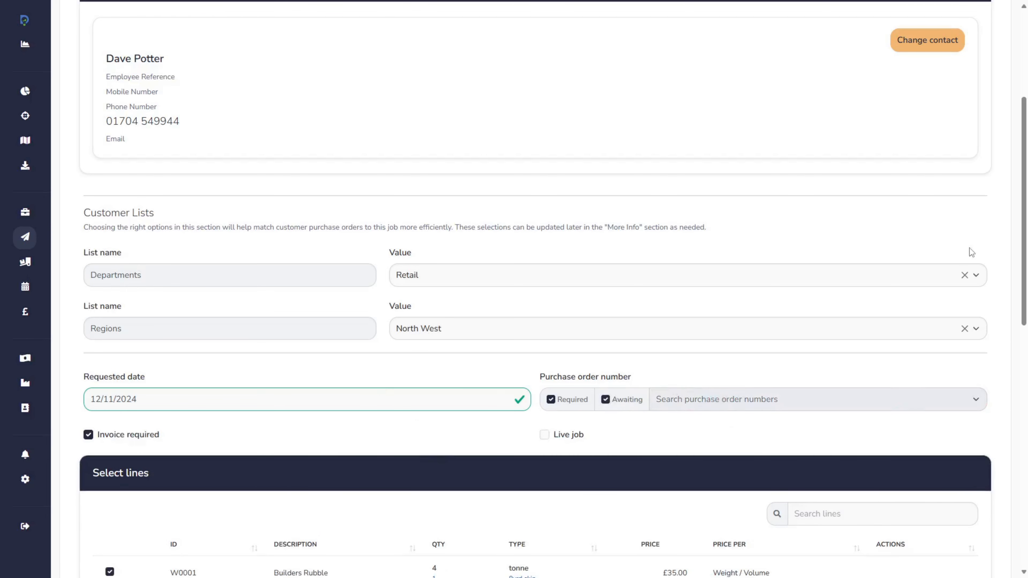
Clear the Departments and Regions values from the new job's Customer Lists
click(965, 275)
click(965, 328)
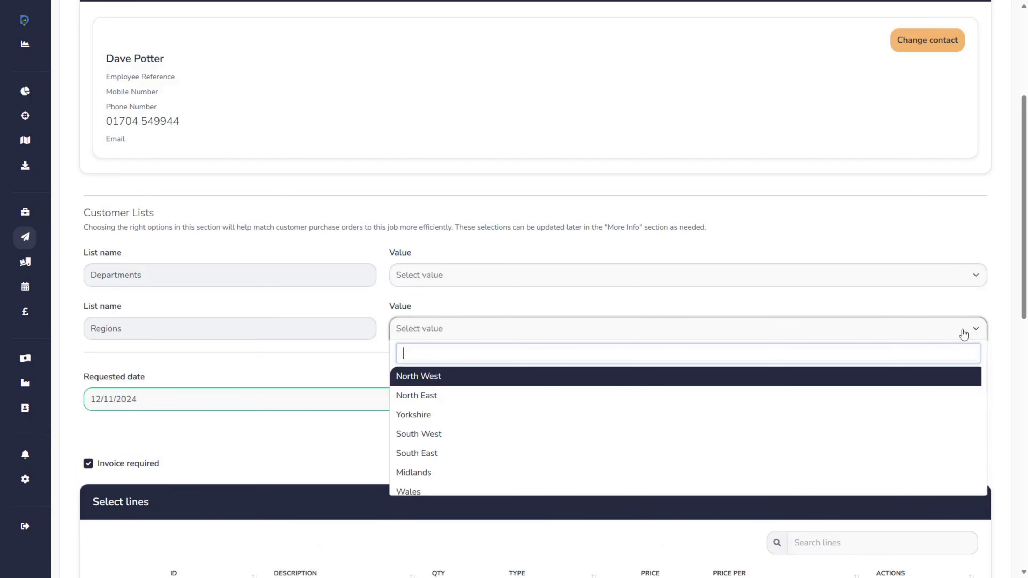
click(872, 211)
Review the job form with its purchase order still awaiting and create the job
scroll(872, 211, up, 4)
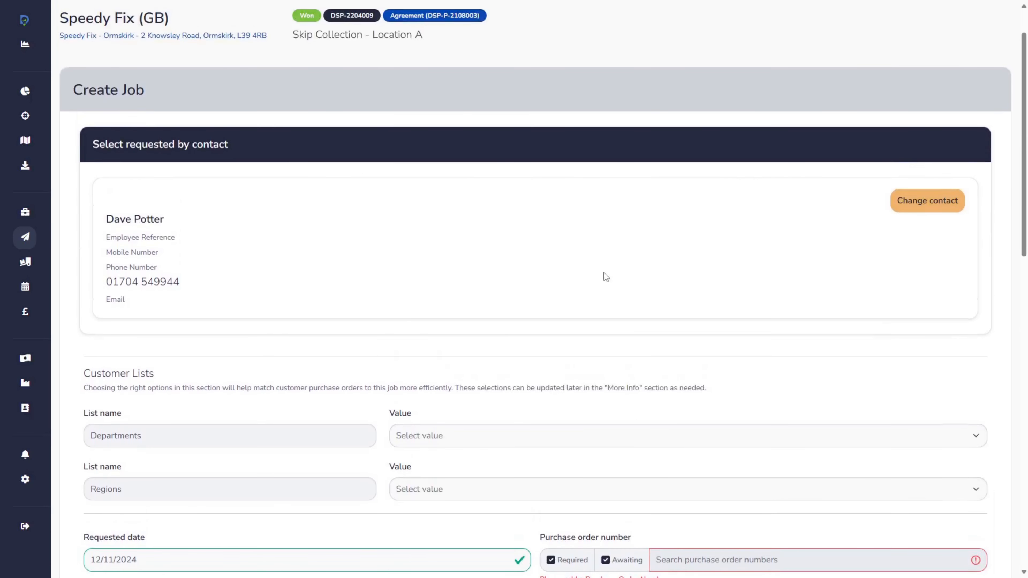
scroll(600, 273, down, 3)
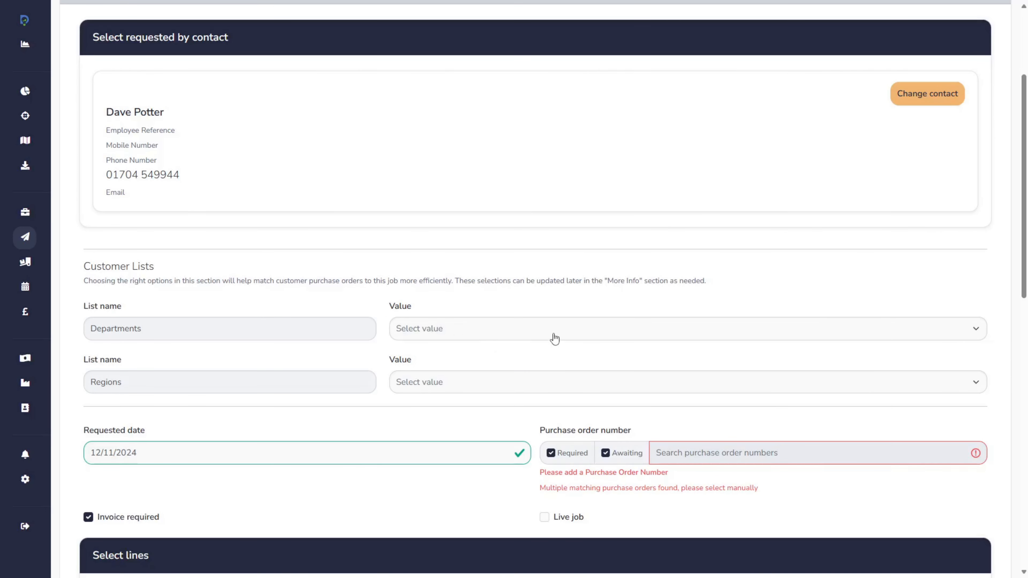
scroll(550, 274, down, 7)
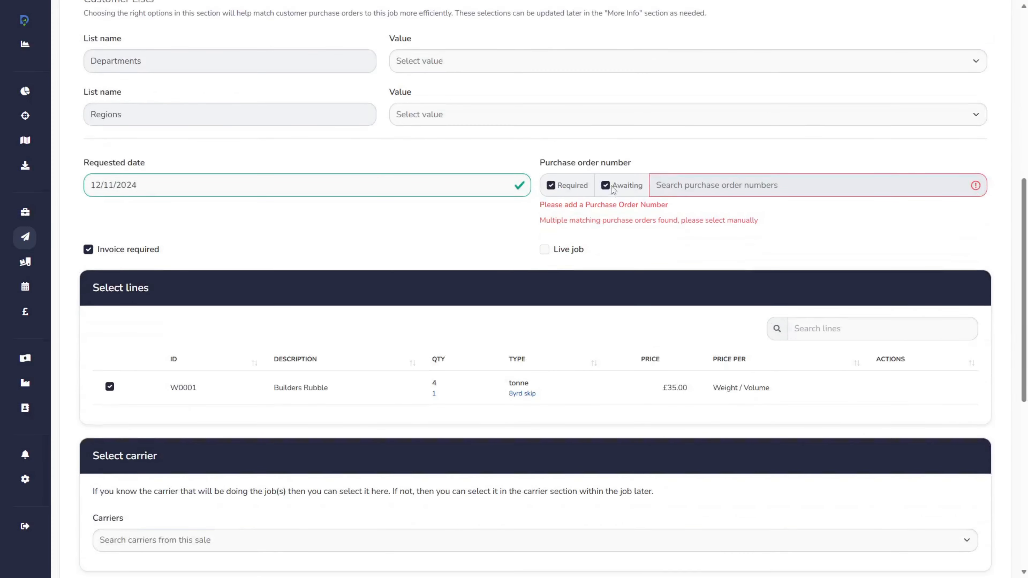
scroll(736, 256, down, 10)
scroll(733, 258, up, 7)
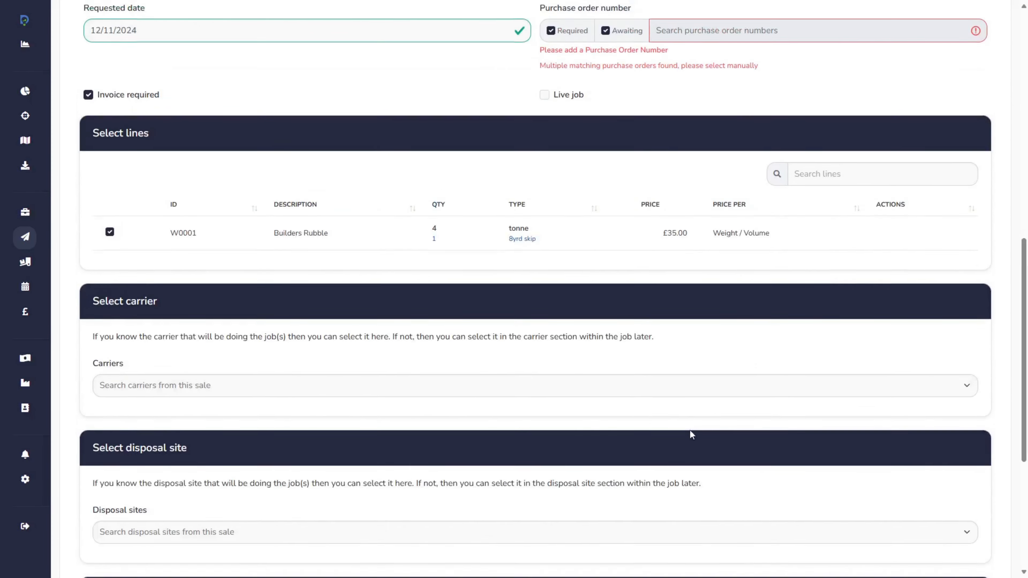
scroll(690, 430, up, 7)
scroll(606, 324, down, 13)
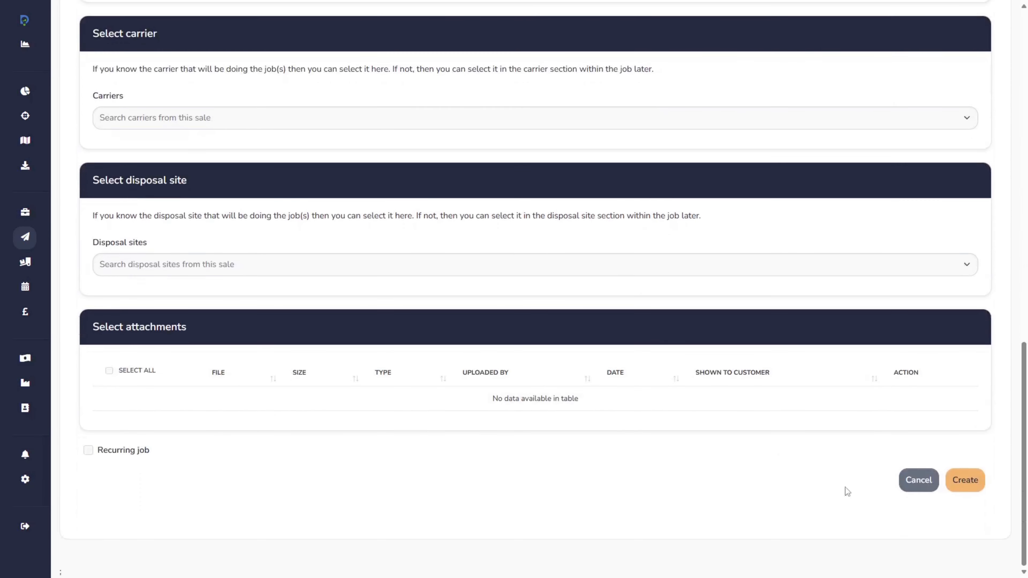
click(970, 482)
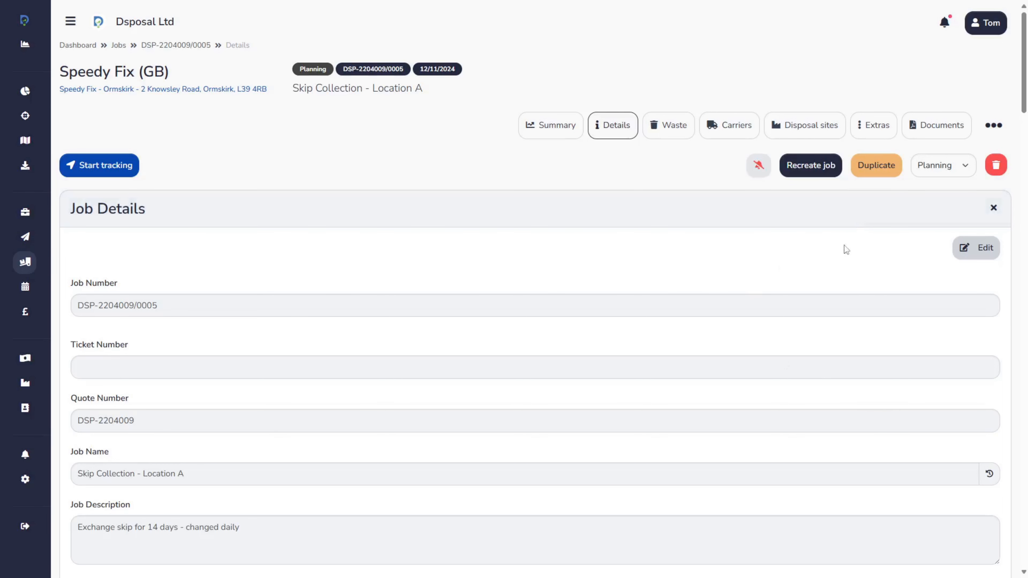
Open the new job's More info section and examine the Departments and Regions entries under Customer Lists
click(997, 135)
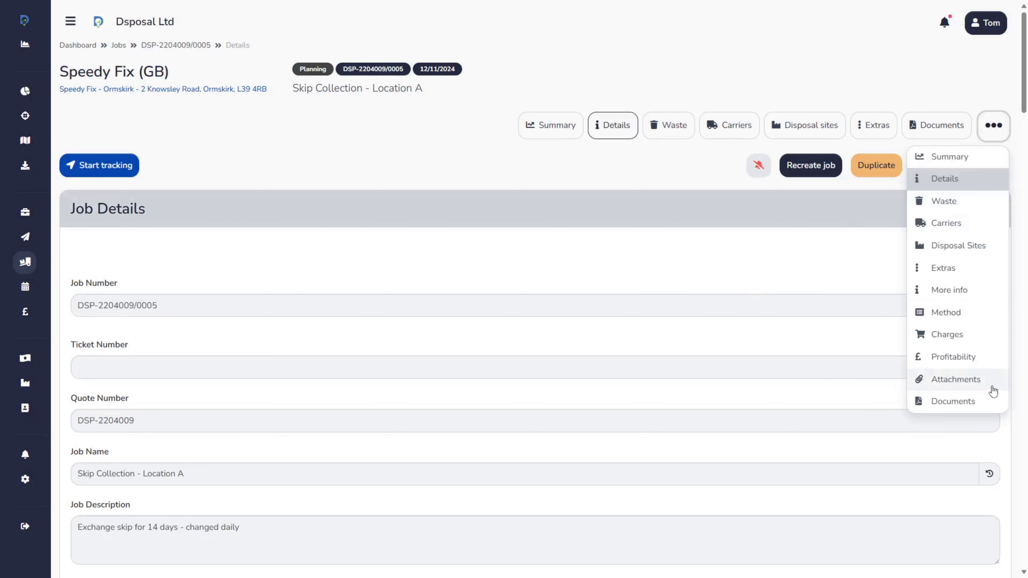
click(969, 293)
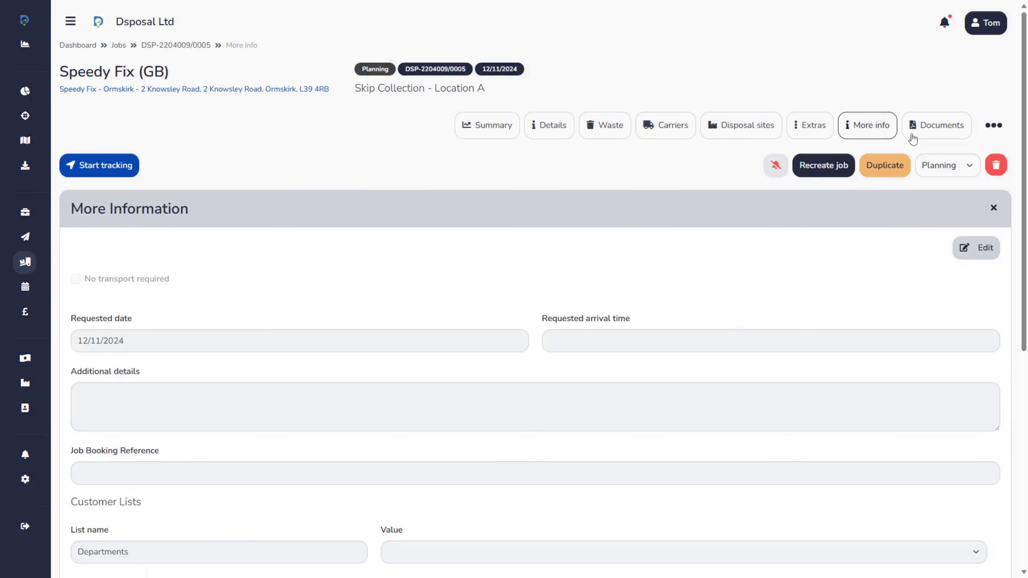
scroll(638, 306, down, 5)
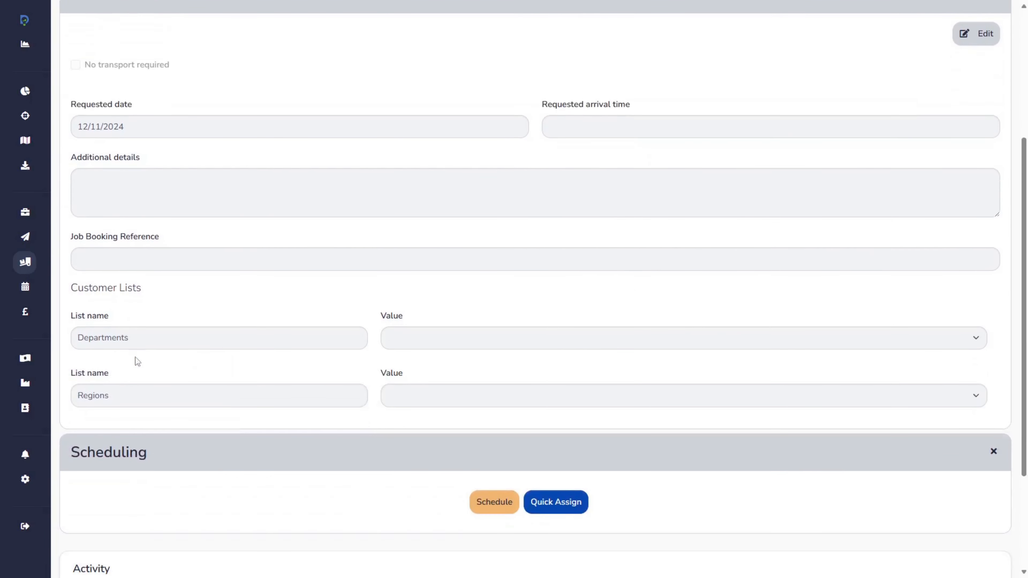
drag(72, 287, 167, 292)
click(232, 331)
scroll(232, 331, up, 4)
scroll(335, 340, down, 4)
drag(75, 317, 123, 323)
click(128, 360)
scroll(825, 356, up, 3)
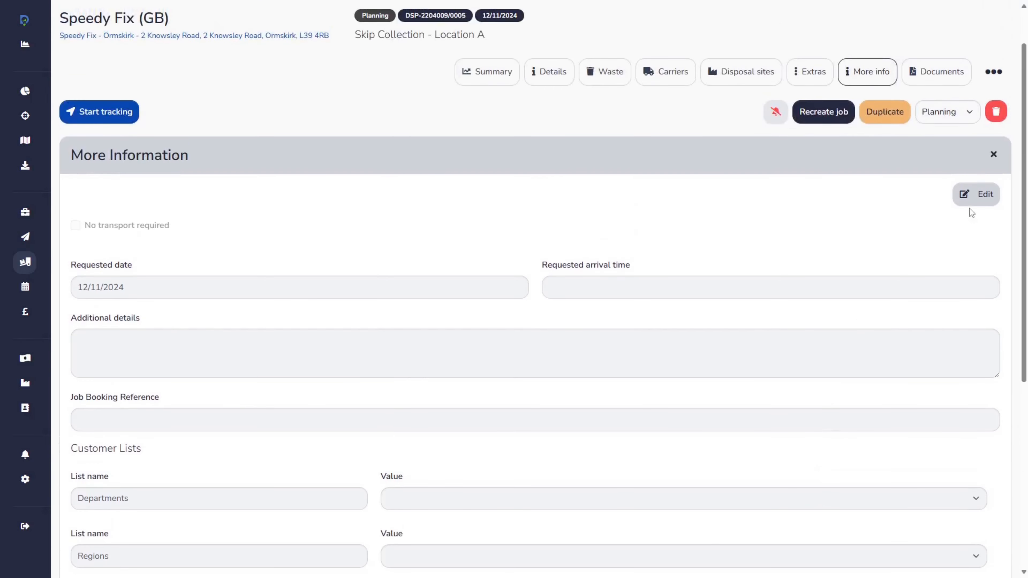
Edit the job's Customer Lists to set Departments to Servicing and Regions to North West, and save
click(974, 194)
scroll(842, 326, down, 1)
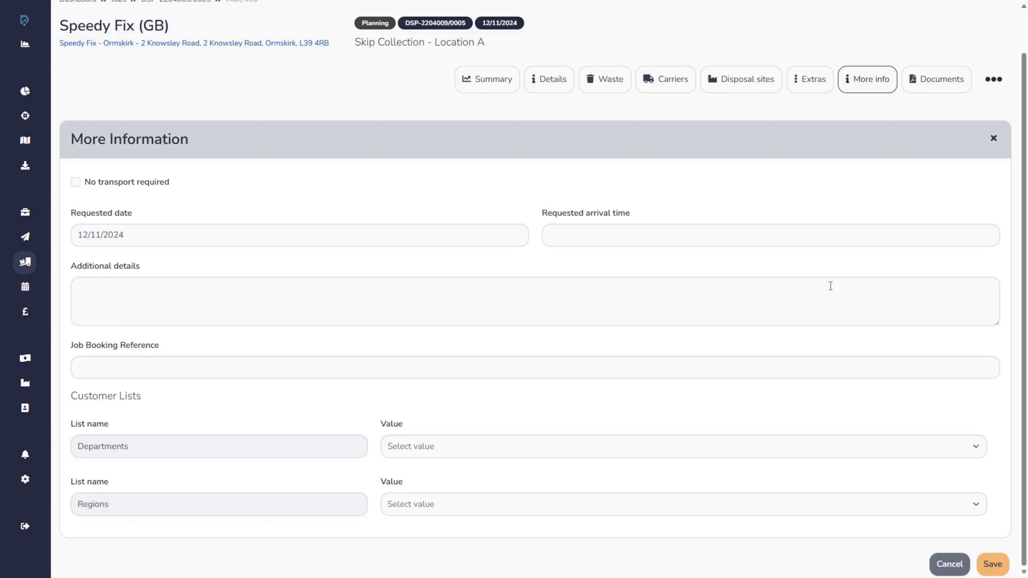
click(632, 446)
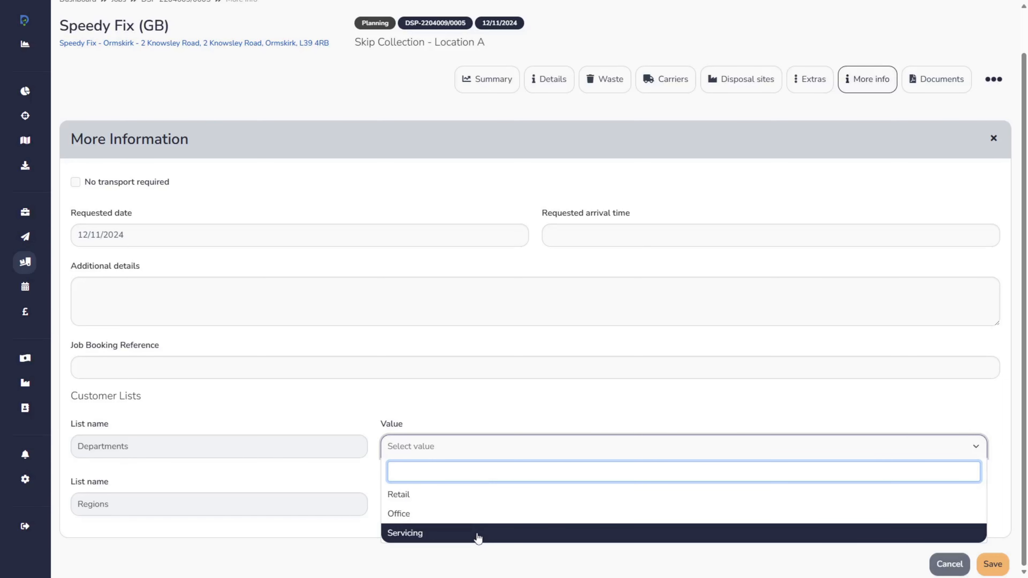
click(479, 534)
click(516, 506)
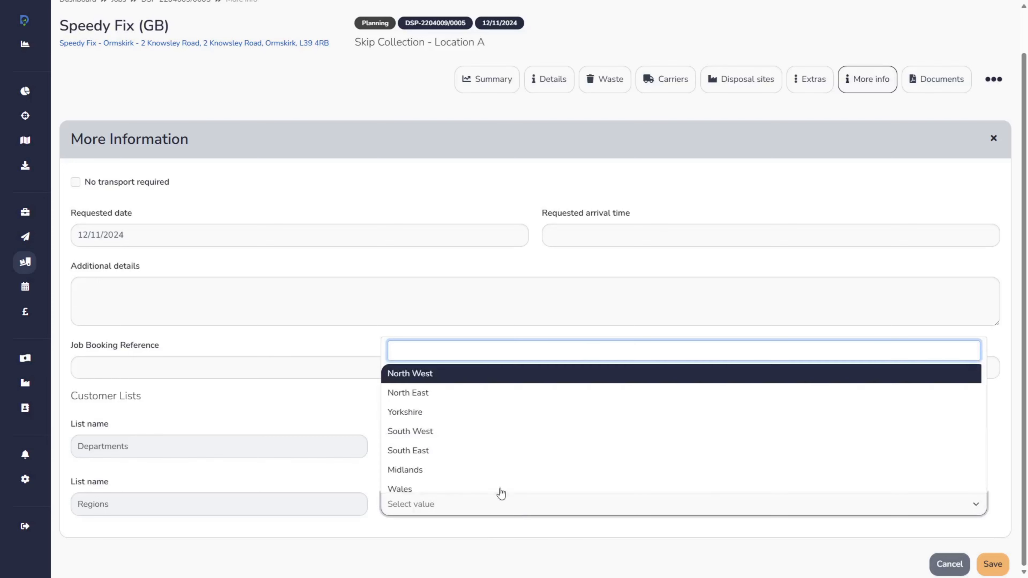
click(432, 375)
click(563, 393)
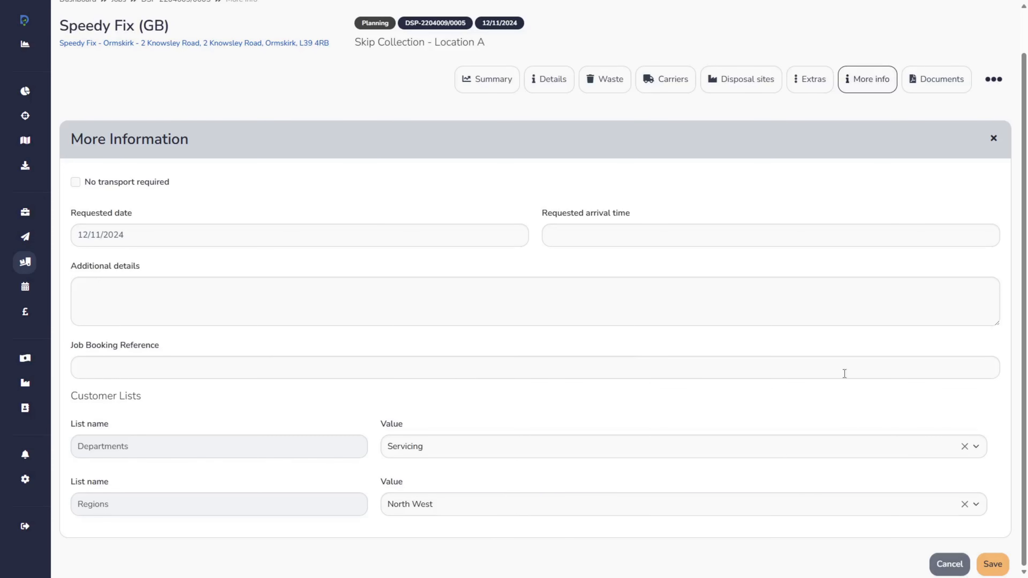
click(992, 564)
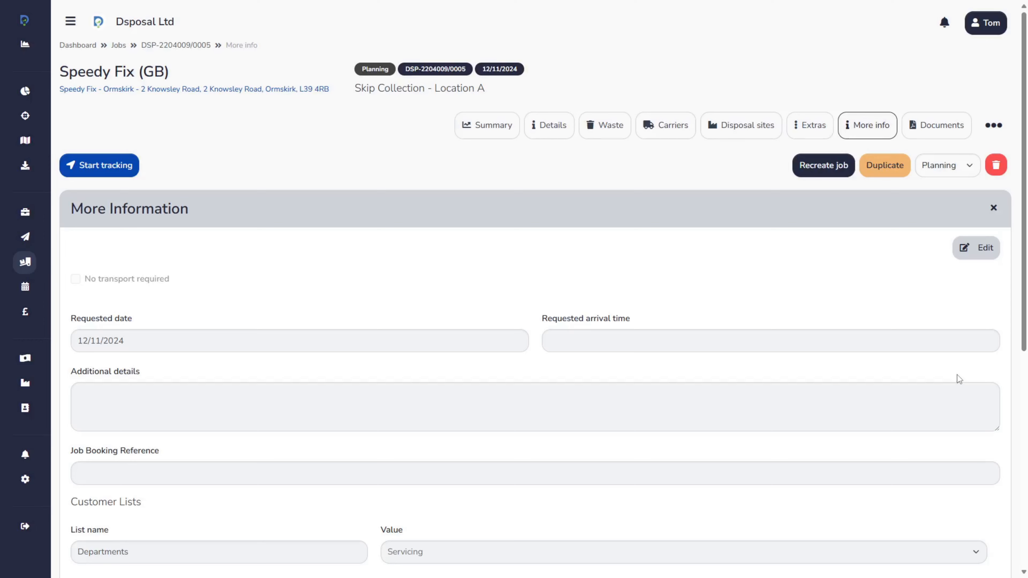
Run the Finance status validation, check the customer purchase order offered for Servicing in the North West, and cancel the status change
click(993, 125)
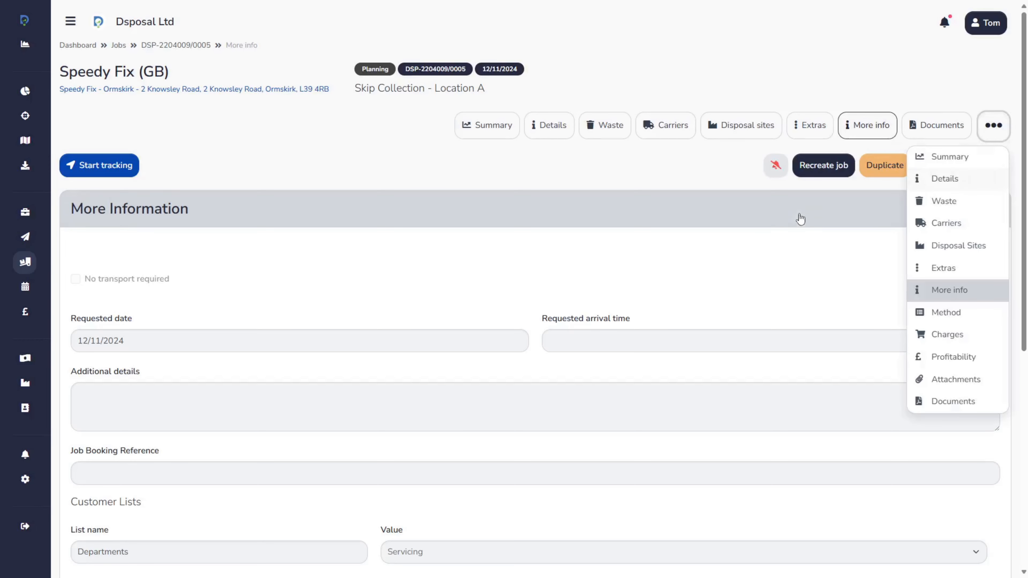
click(941, 165)
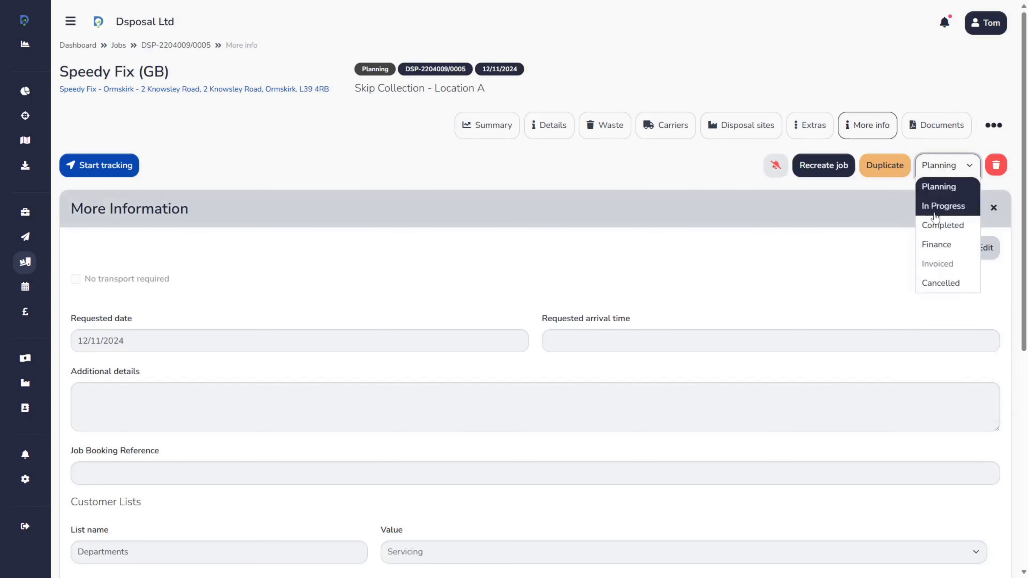
click(934, 245)
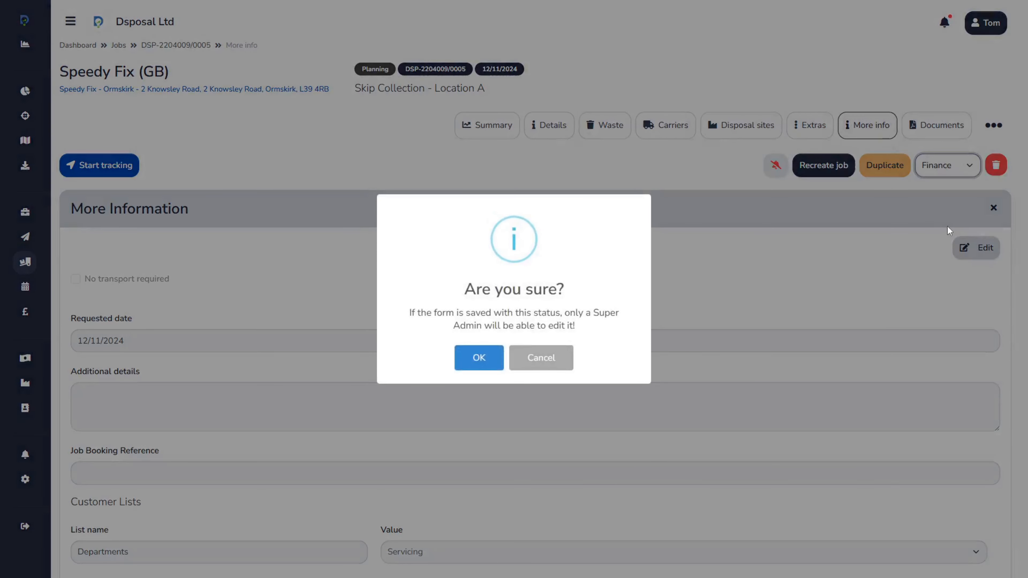
click(478, 360)
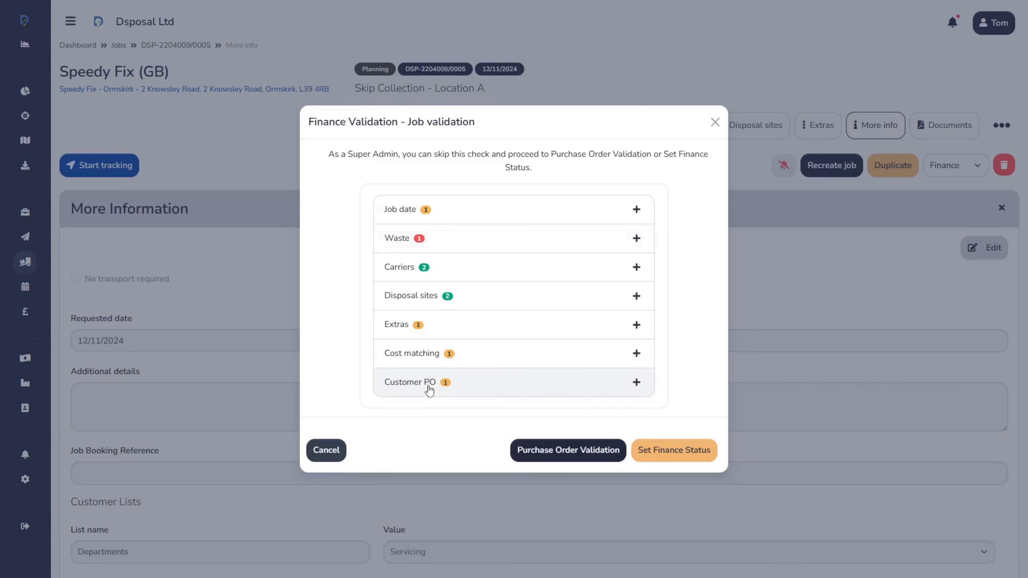
click(636, 385)
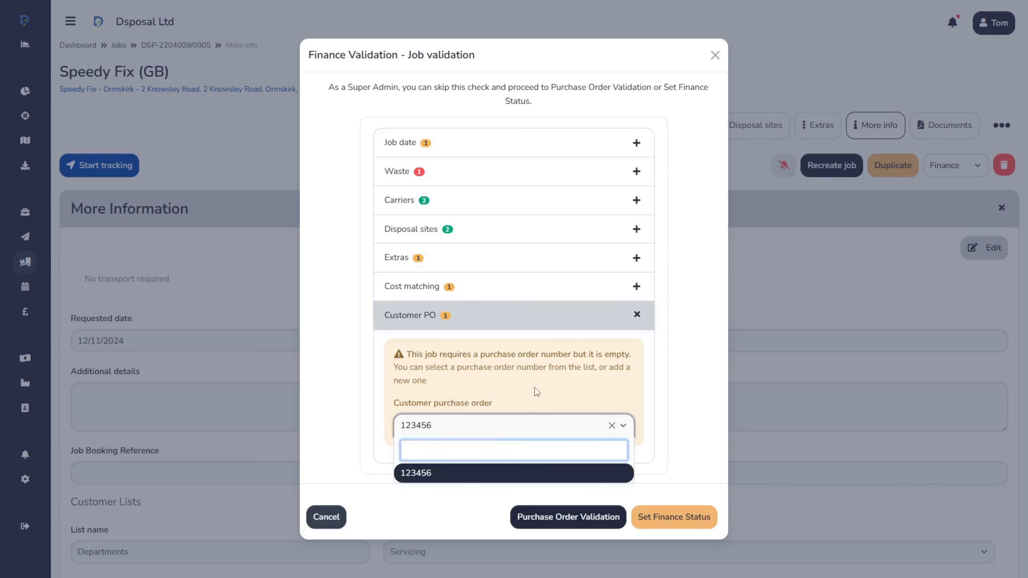
click(452, 474)
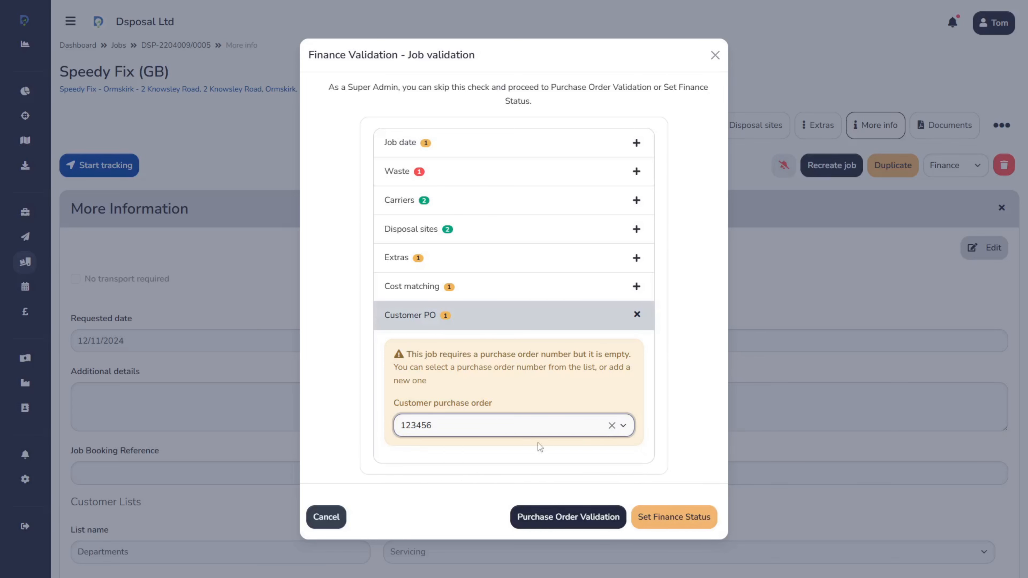
click(332, 518)
Change the job's Departments value to Retail in More Information and save
scroll(766, 390, down, 8)
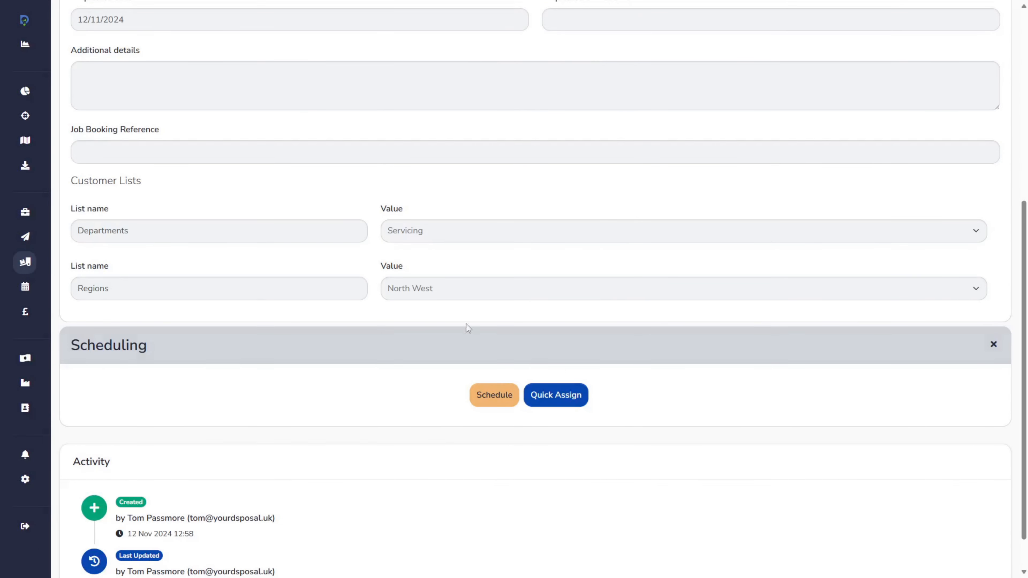
scroll(349, 264, up, 8)
click(976, 247)
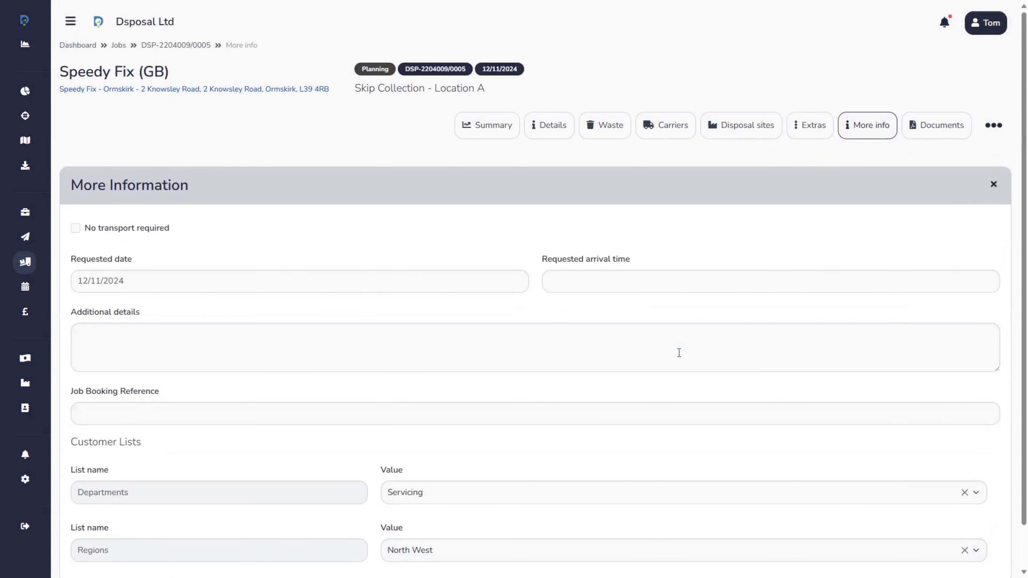
scroll(679, 351, down, 1)
click(431, 449)
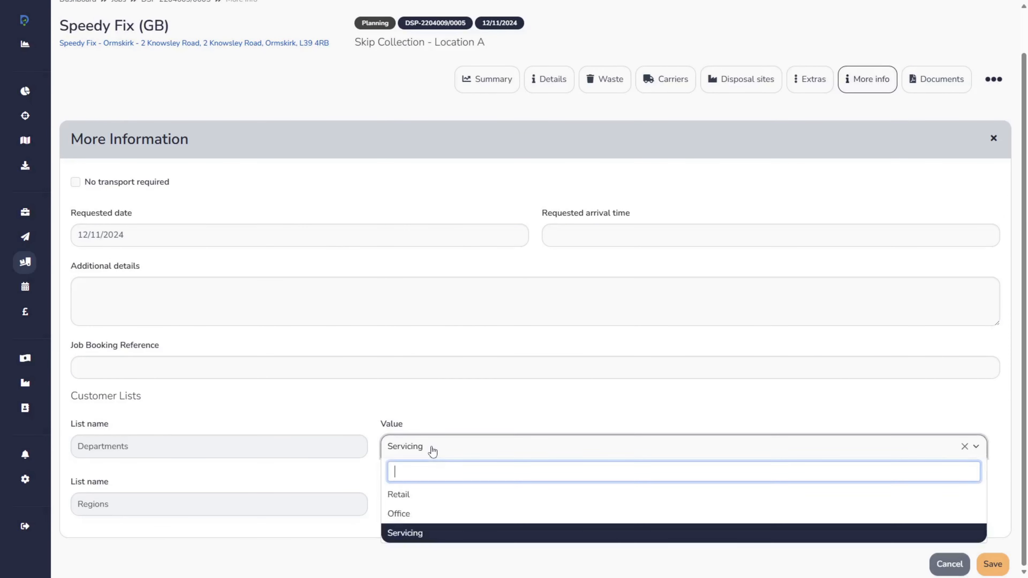
click(412, 500)
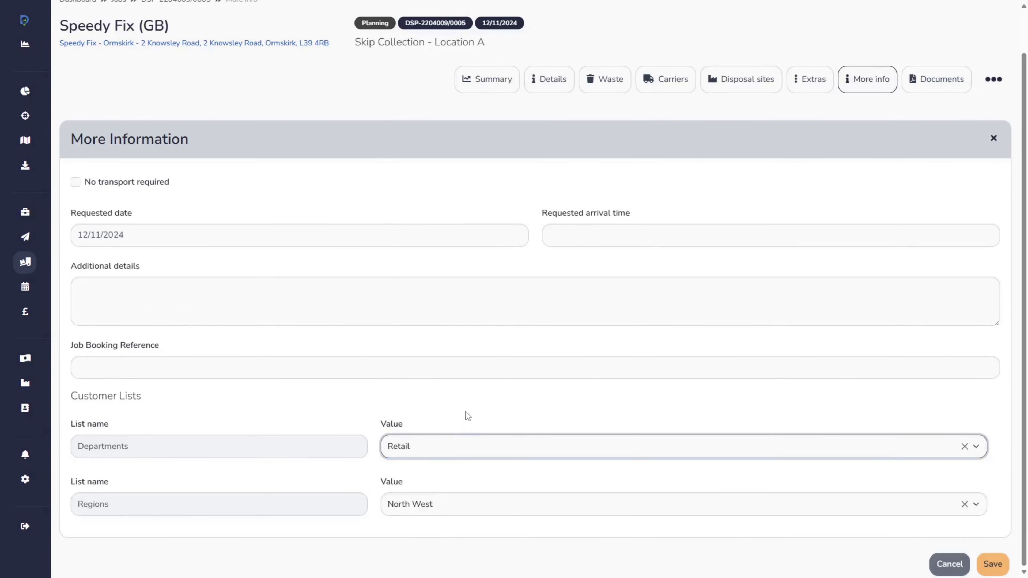
click(992, 564)
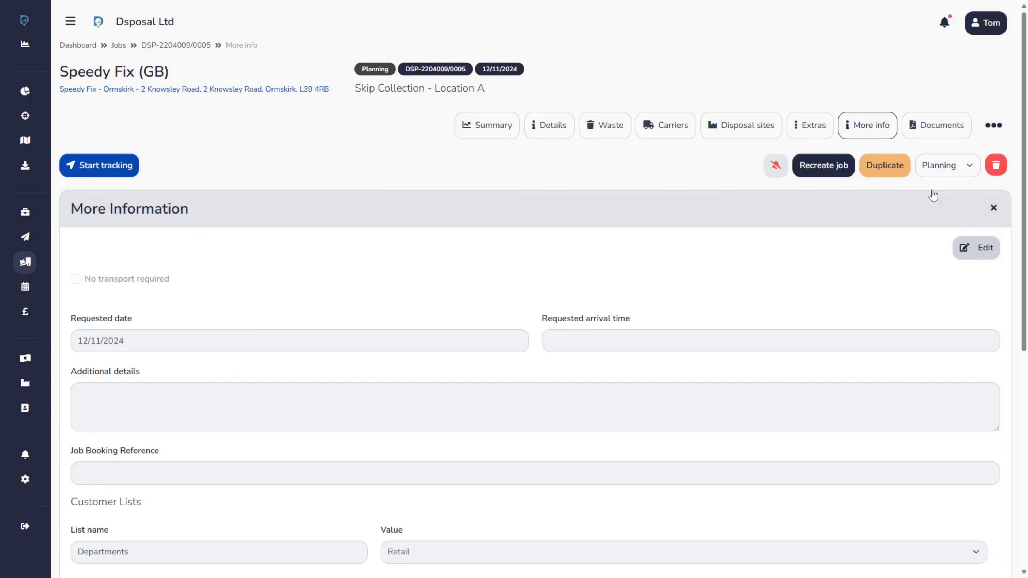
Run the Finance status validation again and examine the customer purchase orders offered for Retail in the North West
click(993, 125)
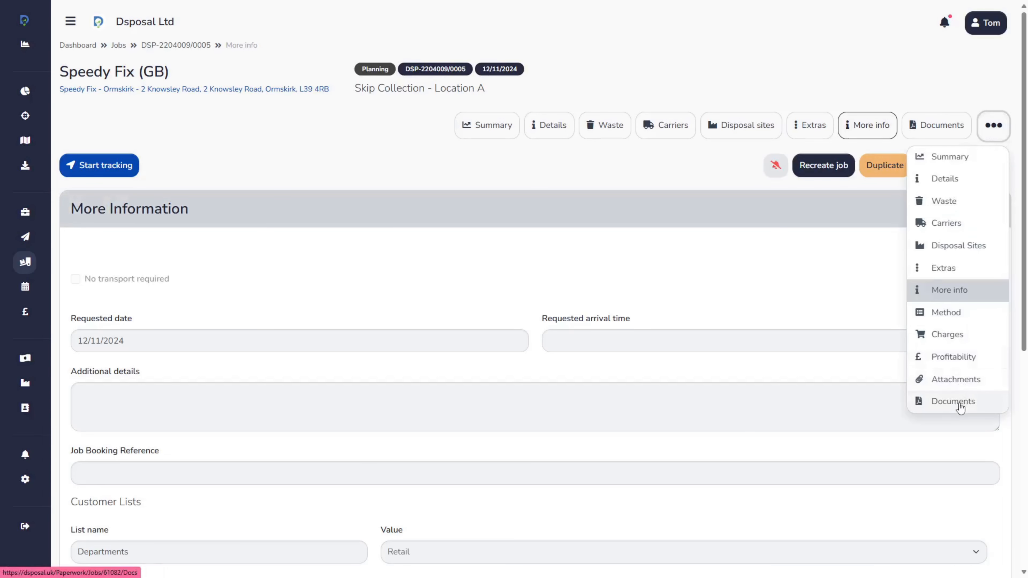
click(744, 185)
click(940, 173)
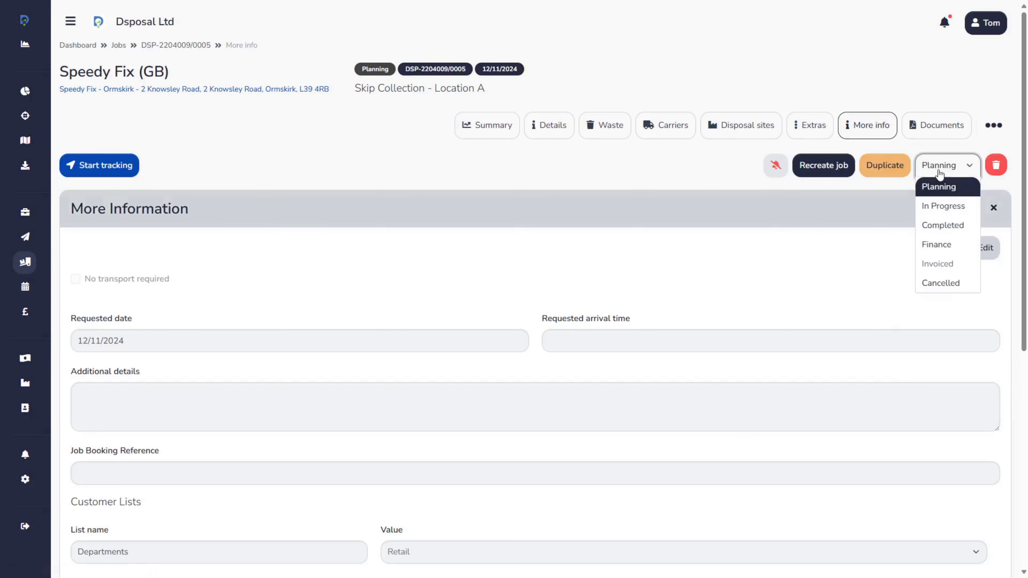
click(943, 245)
click(496, 358)
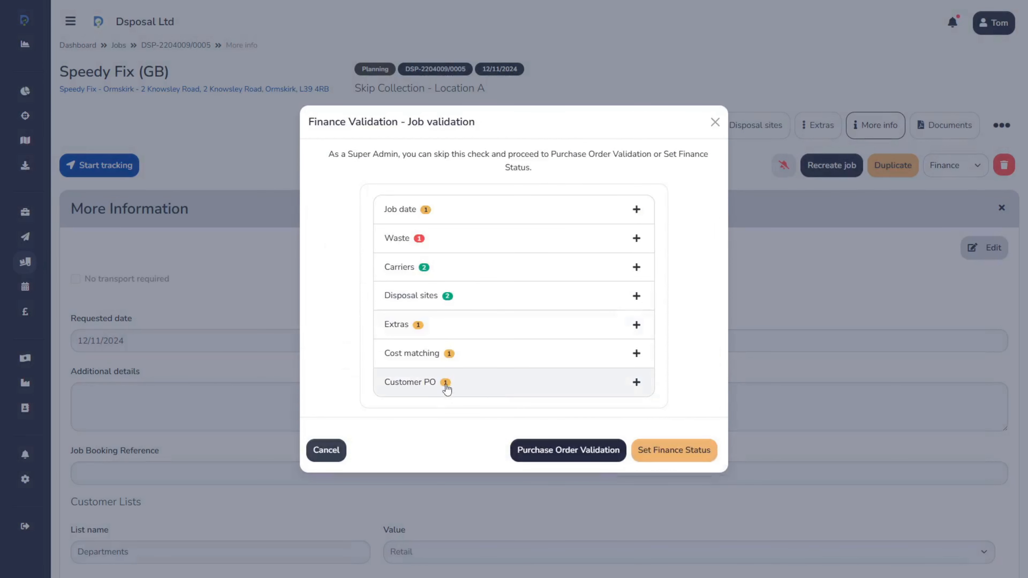
click(575, 390)
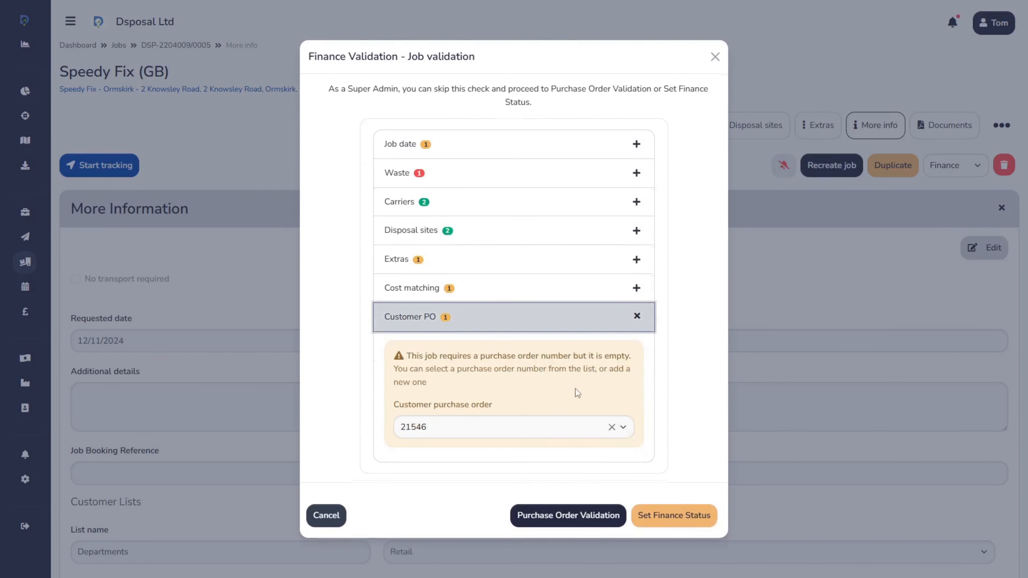
click(447, 436)
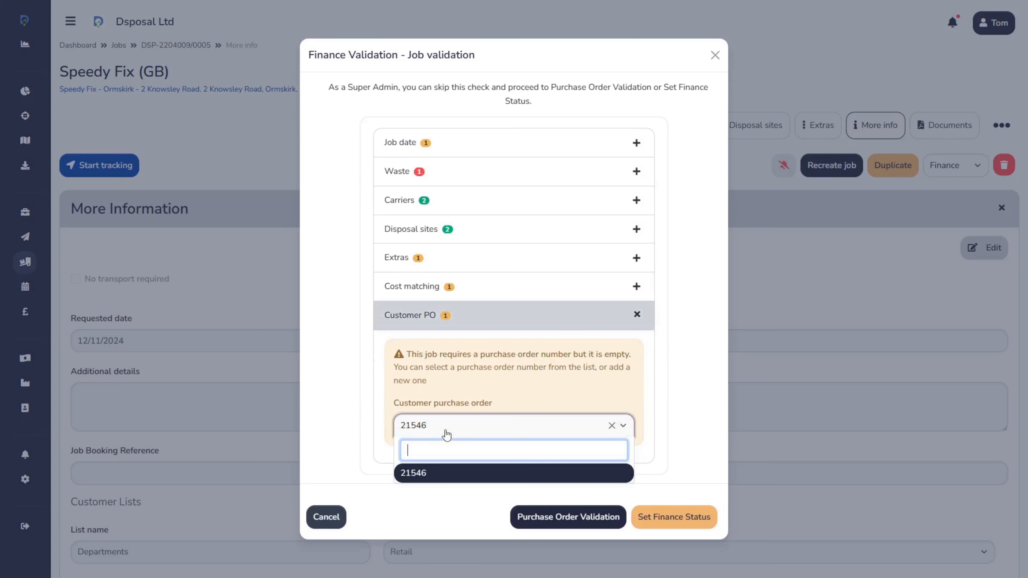